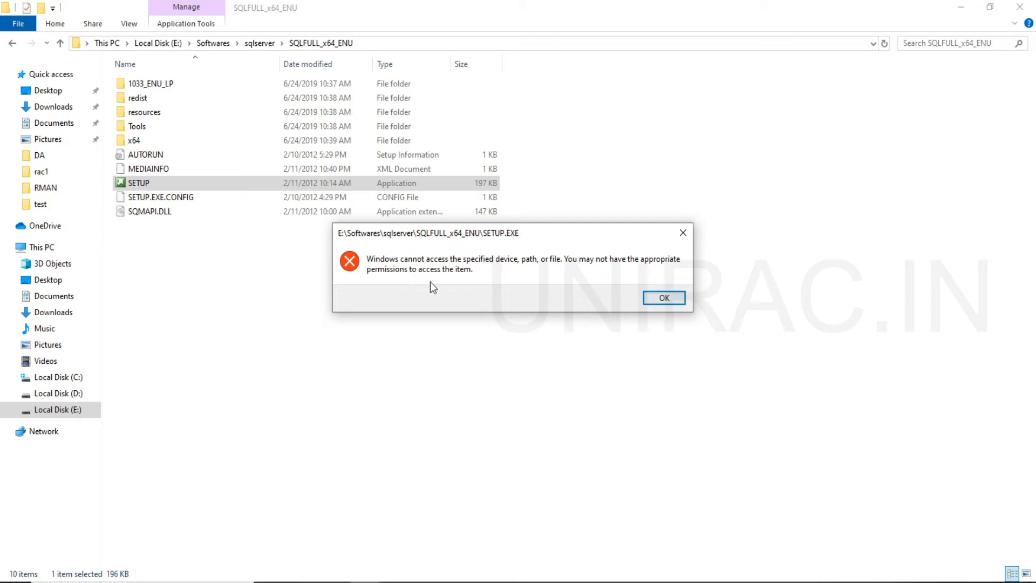
Dismiss the access error and examine the user account's security permissions in the properties of the SETUP application.
click(657, 295)
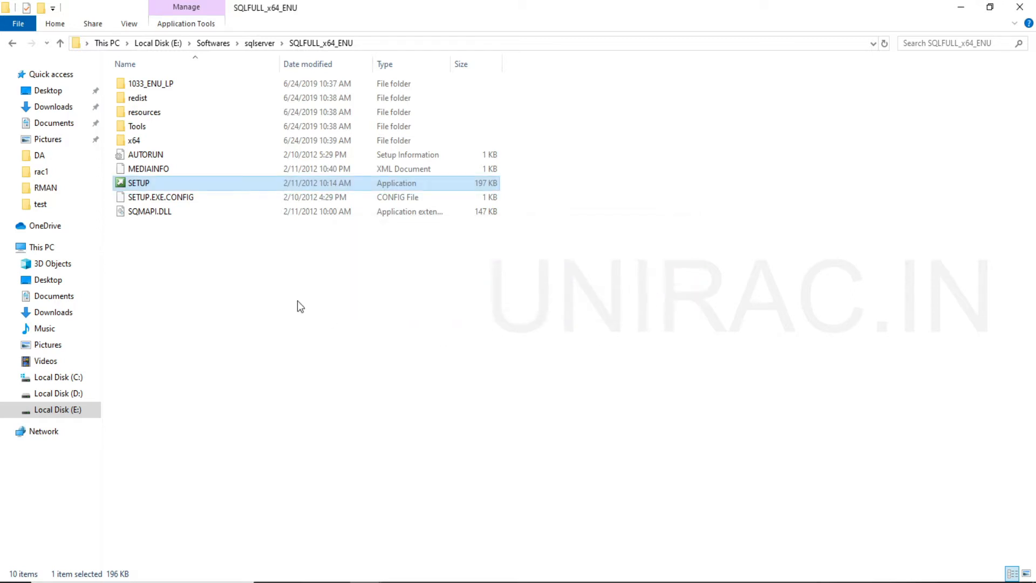
right_click(201, 183)
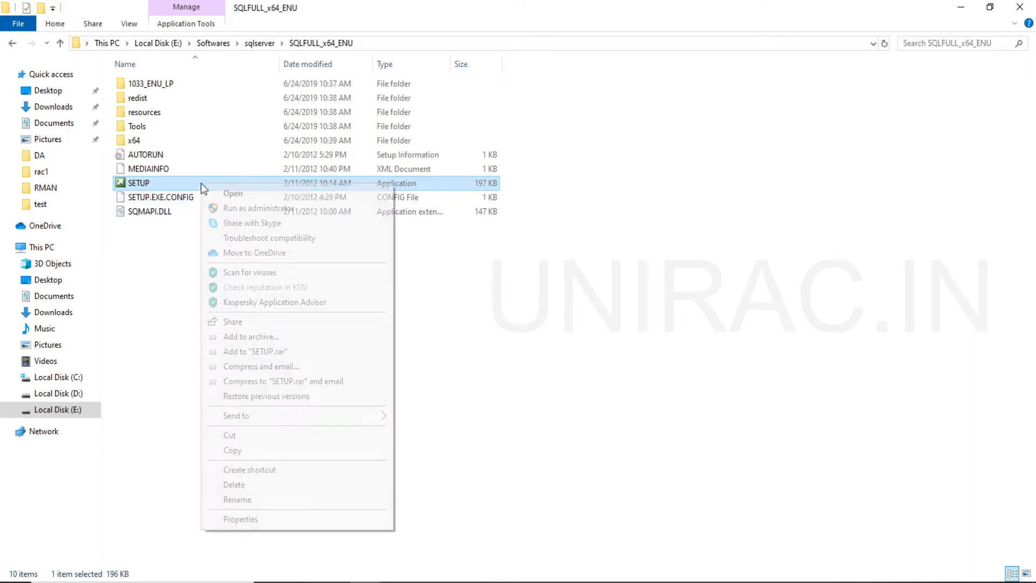
click(359, 521)
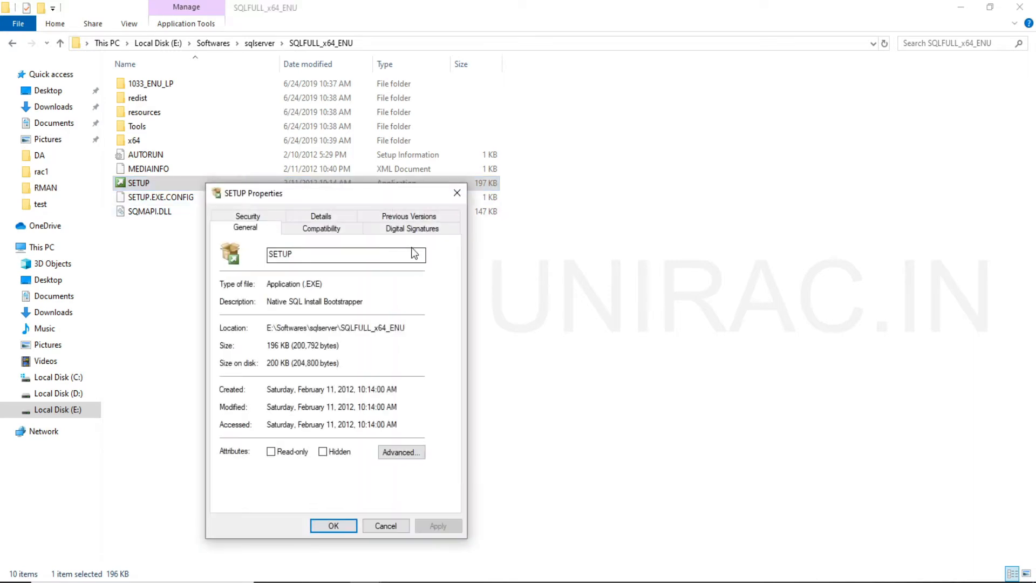
click(251, 217)
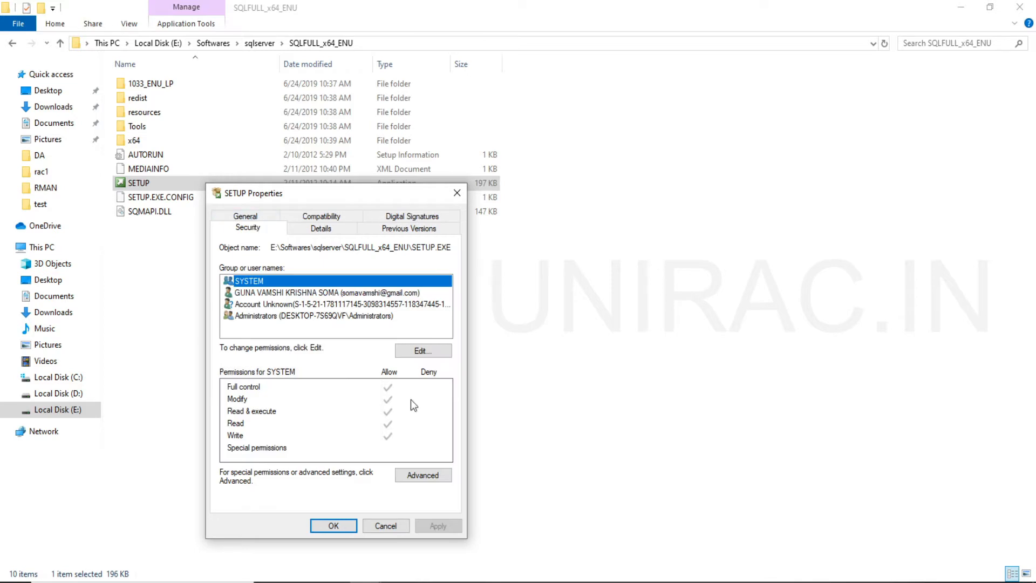
click(310, 292)
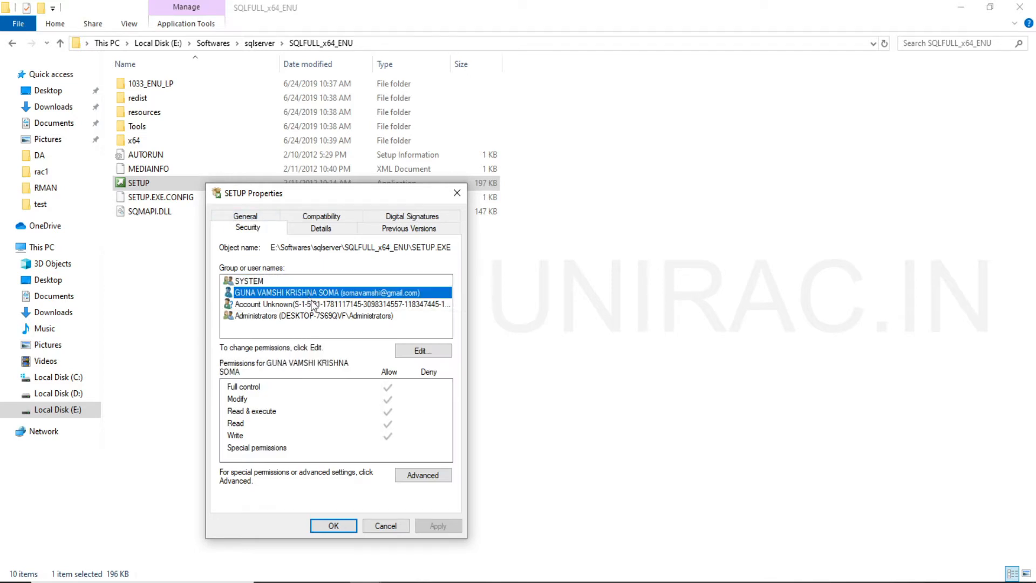
click(348, 533)
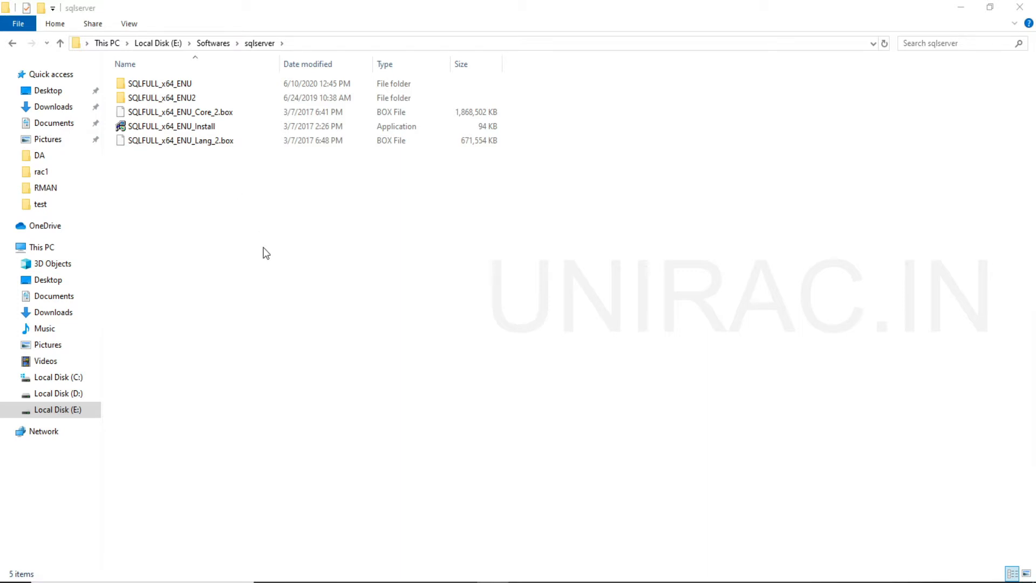
Run the SETUP application in the SQLFULL_x64_ENU folder as administrator.
double_click(193, 88)
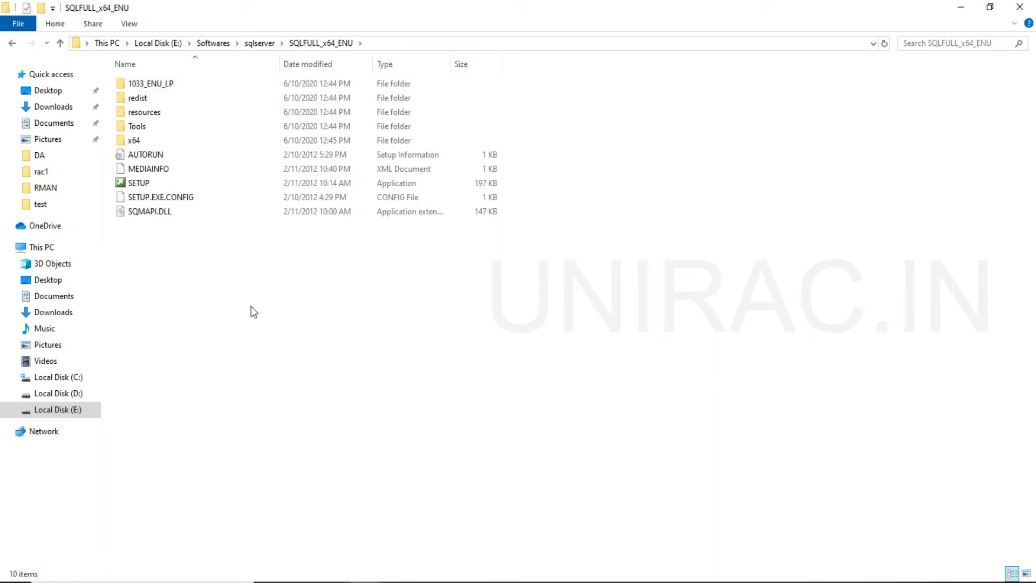
right_click(148, 183)
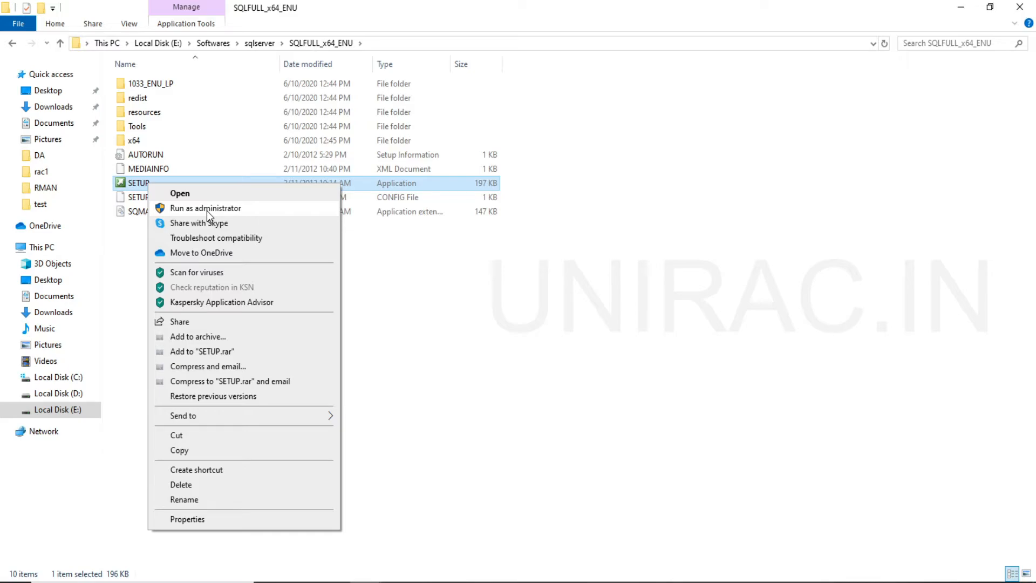
click(206, 211)
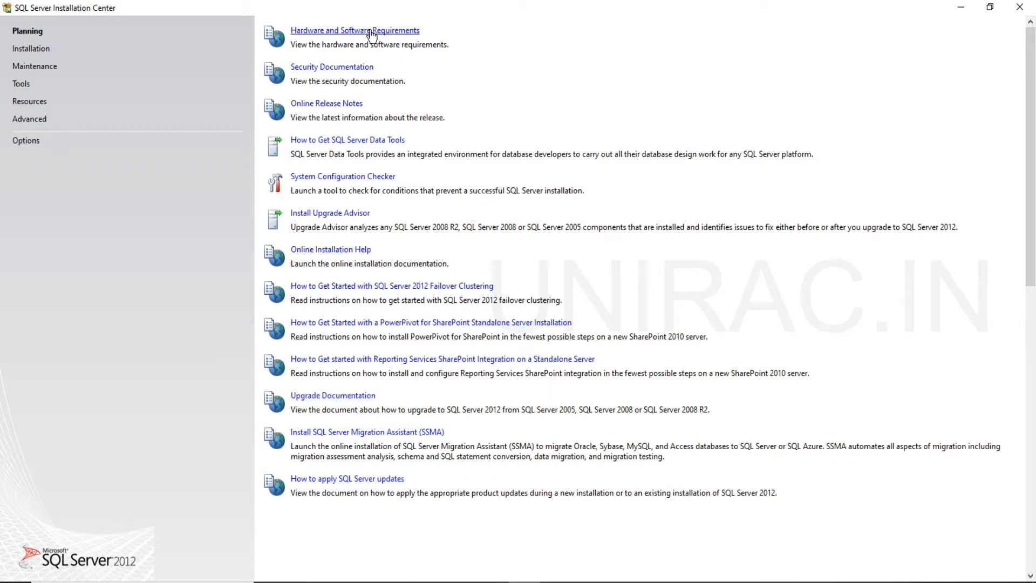
Start a new SQL Server stand-alone installation and accept the setup support rules after reviewing their details.
click(33, 50)
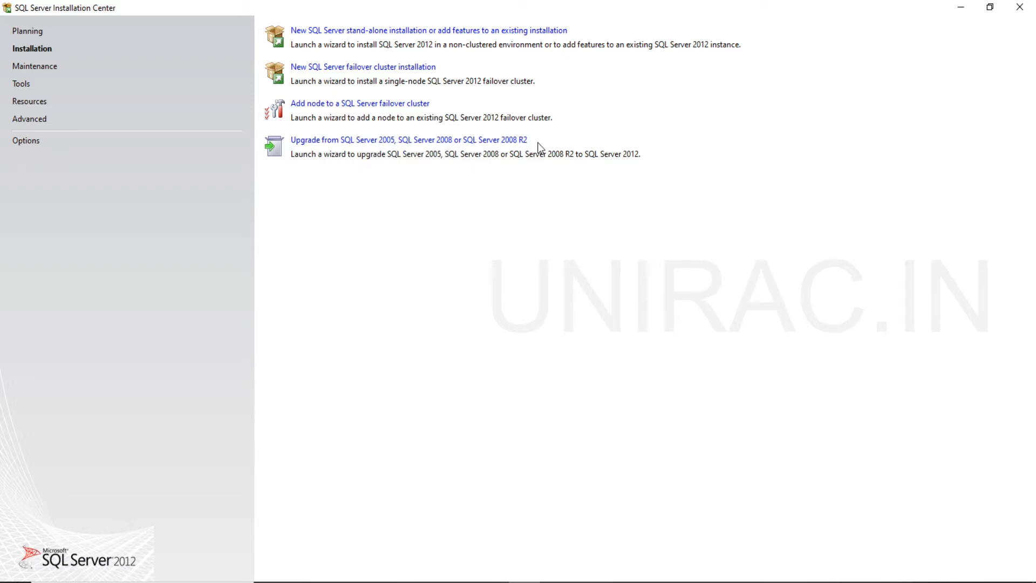
click(405, 32)
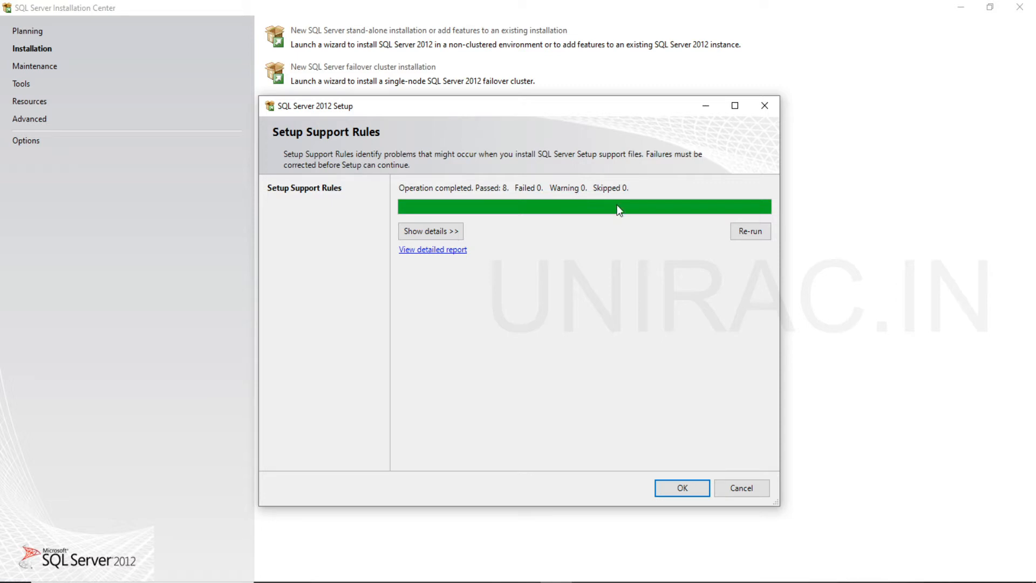
click(455, 232)
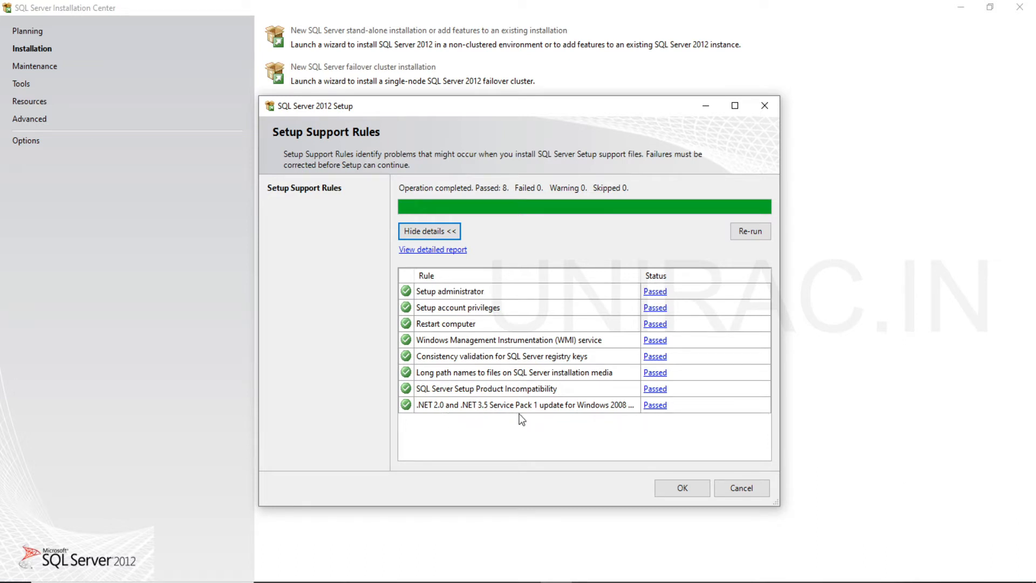
click(682, 488)
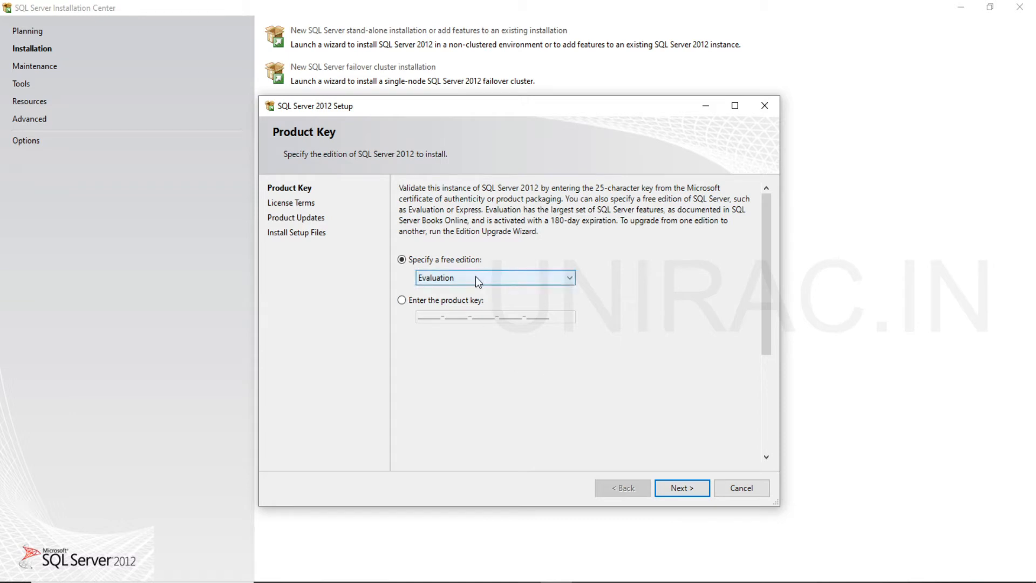
Specify the free Evaluation edition for the SQL Server 2012 installation and continue to the license terms.
click(462, 304)
click(440, 261)
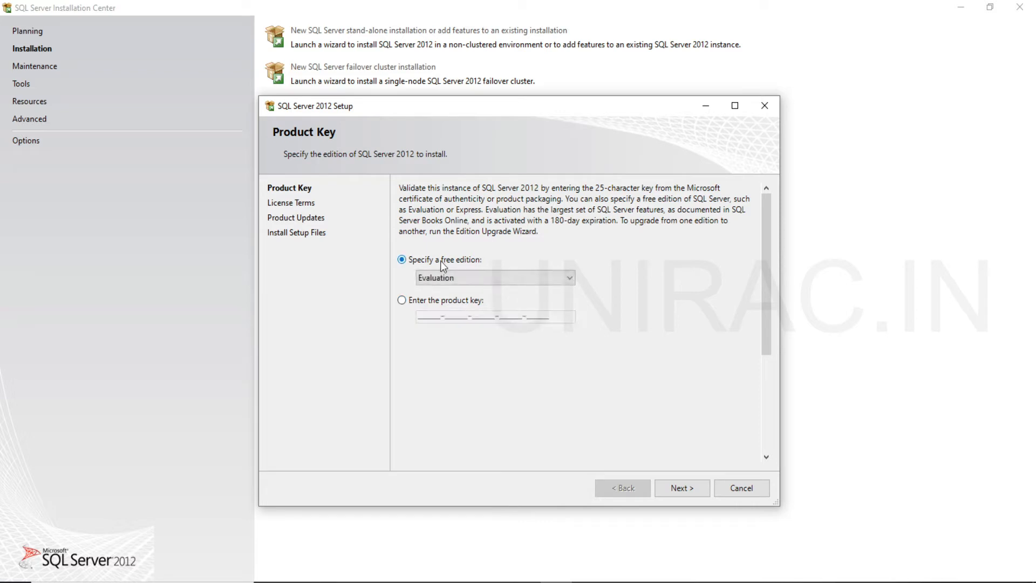
click(682, 490)
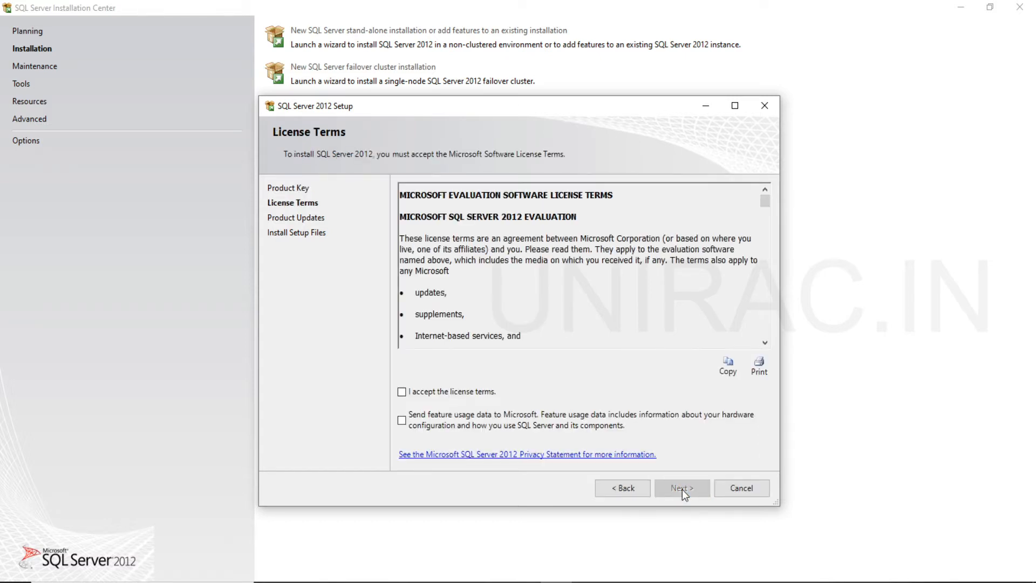
Accept the license terms and proceed with SQL Server product updates included.
click(401, 394)
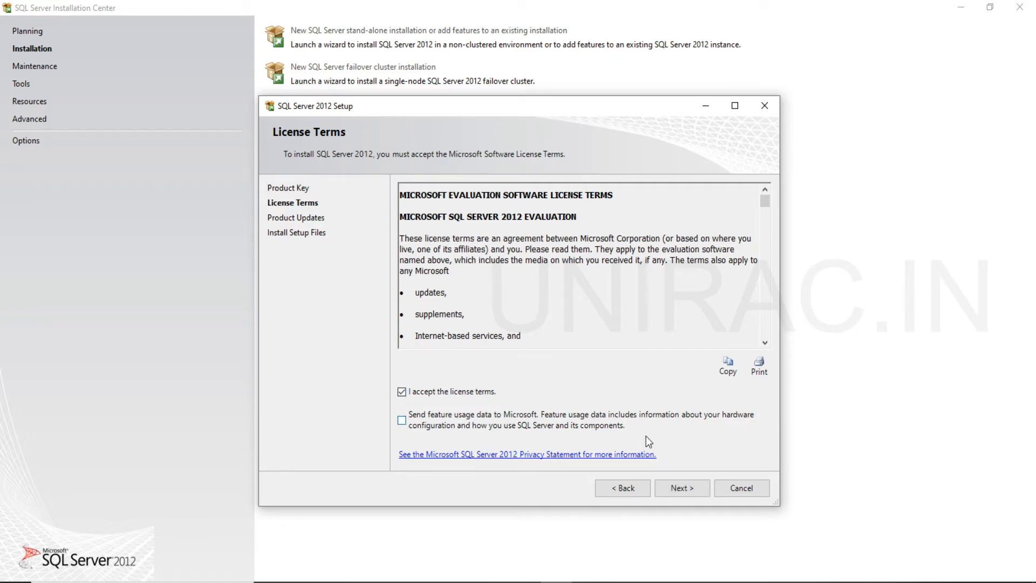
click(665, 484)
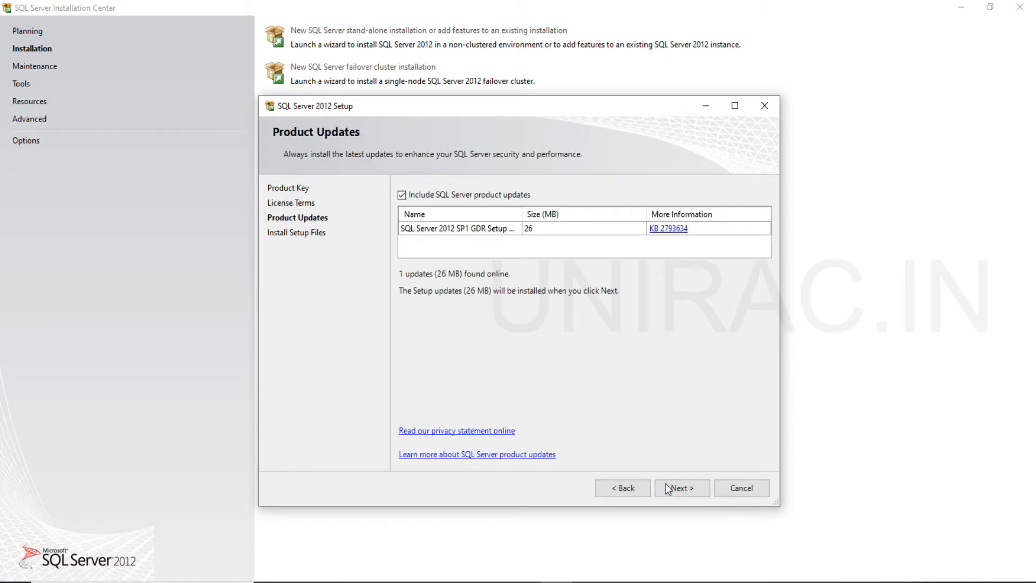
click(631, 488)
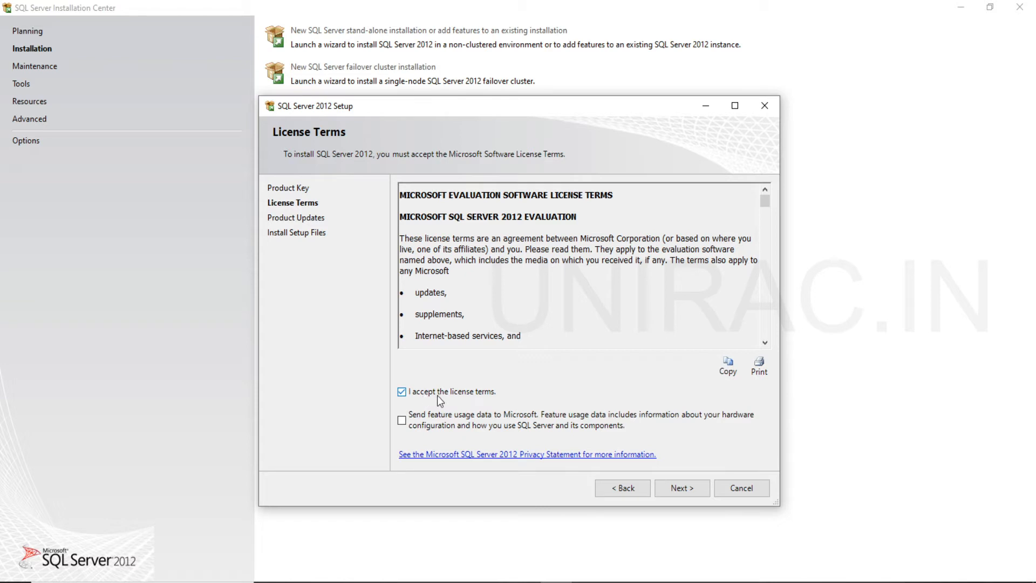
click(683, 489)
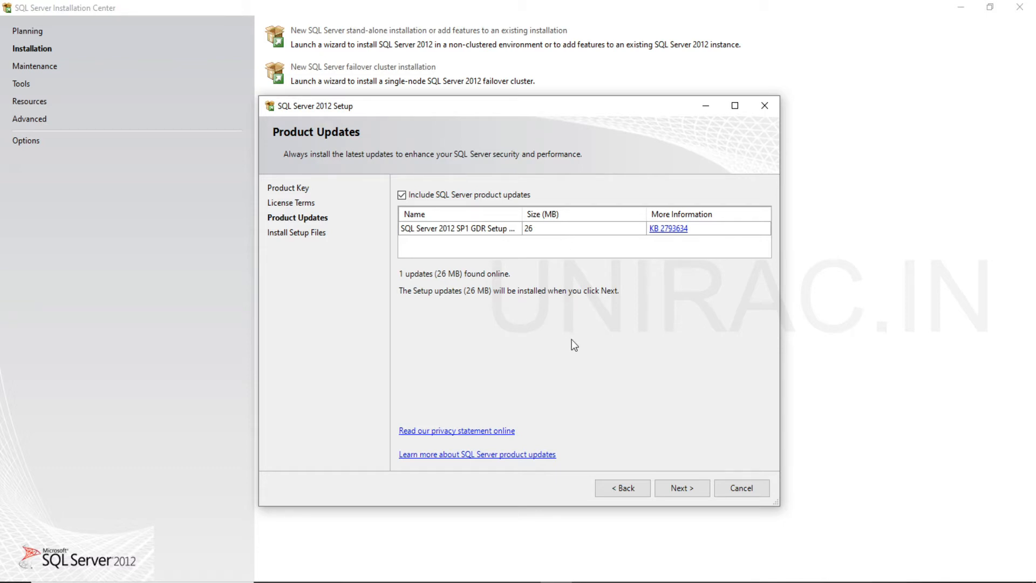
click(686, 490)
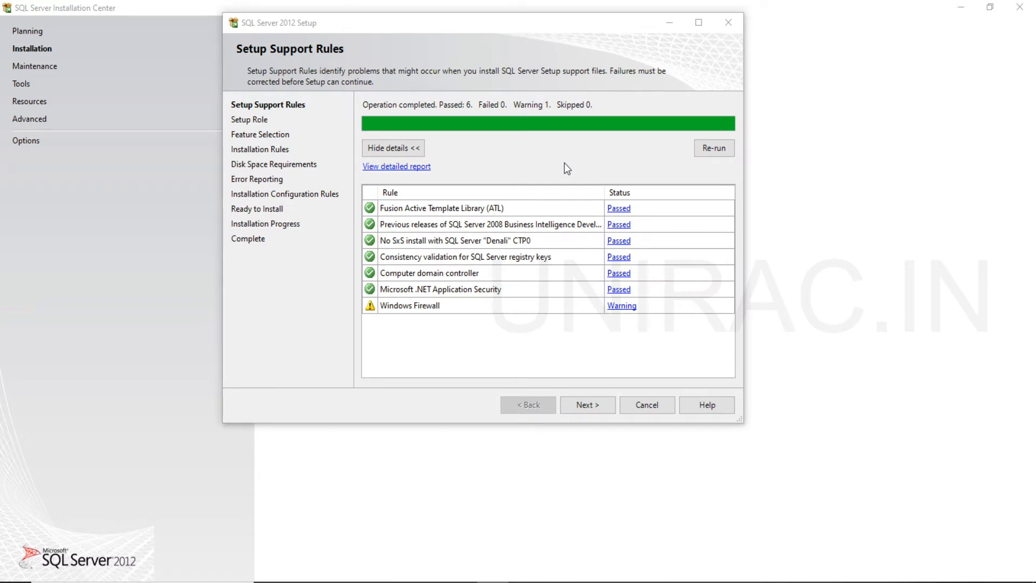
Continue with the SQL Server Feature Installation role and select the instance features Database Engine Services and Reporting Services - Native.
click(587, 406)
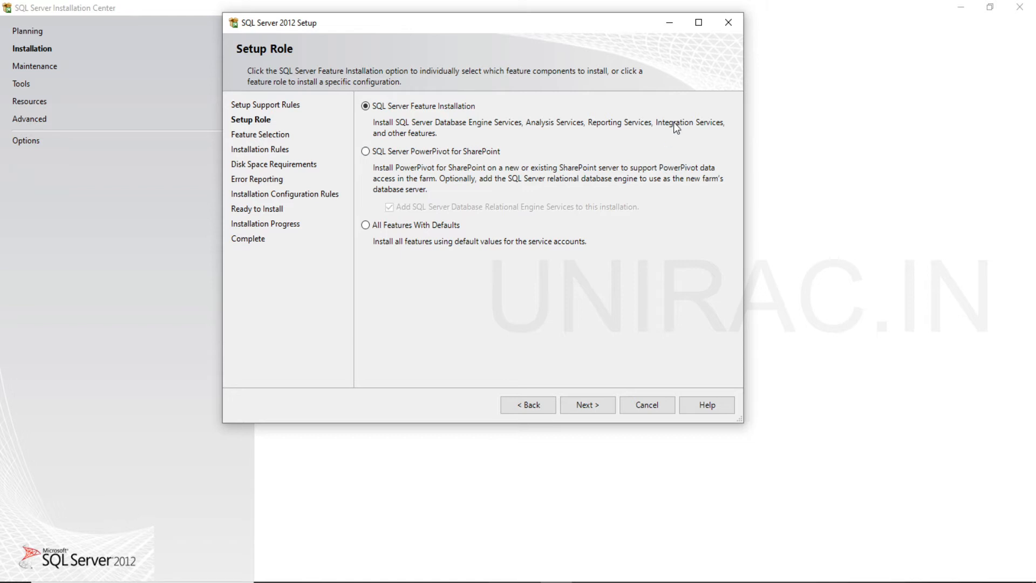
click(588, 405)
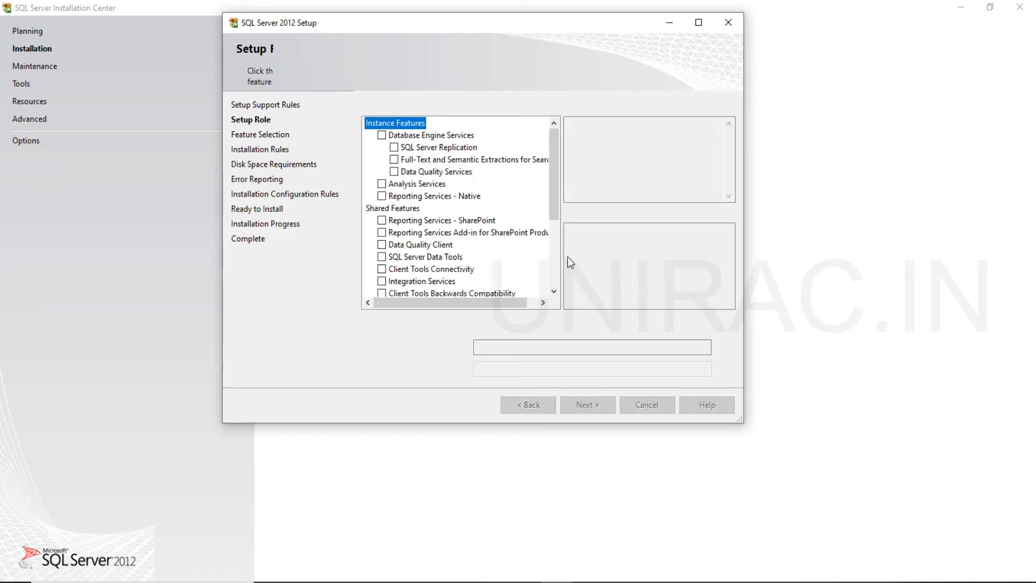
click(382, 136)
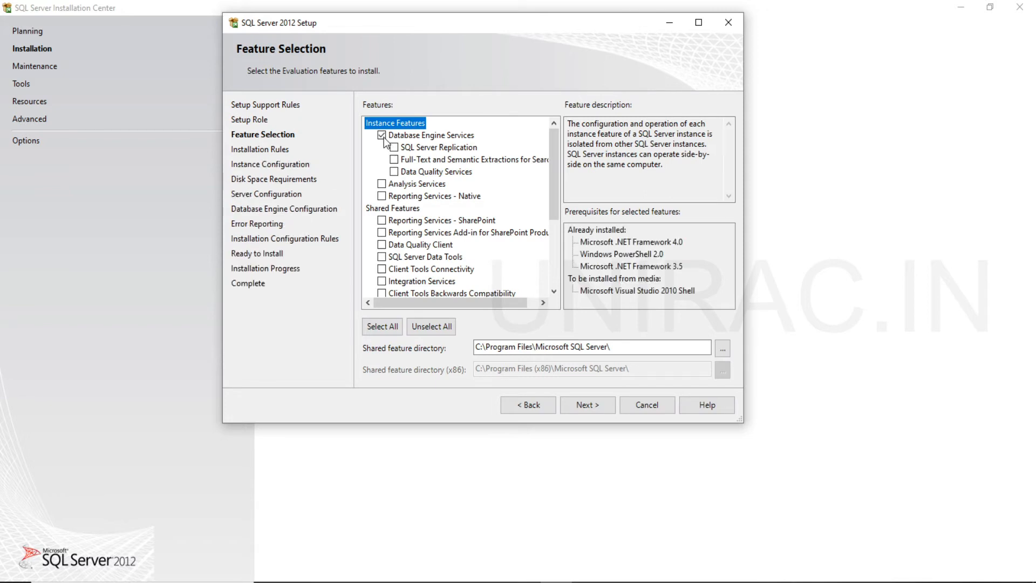
click(382, 196)
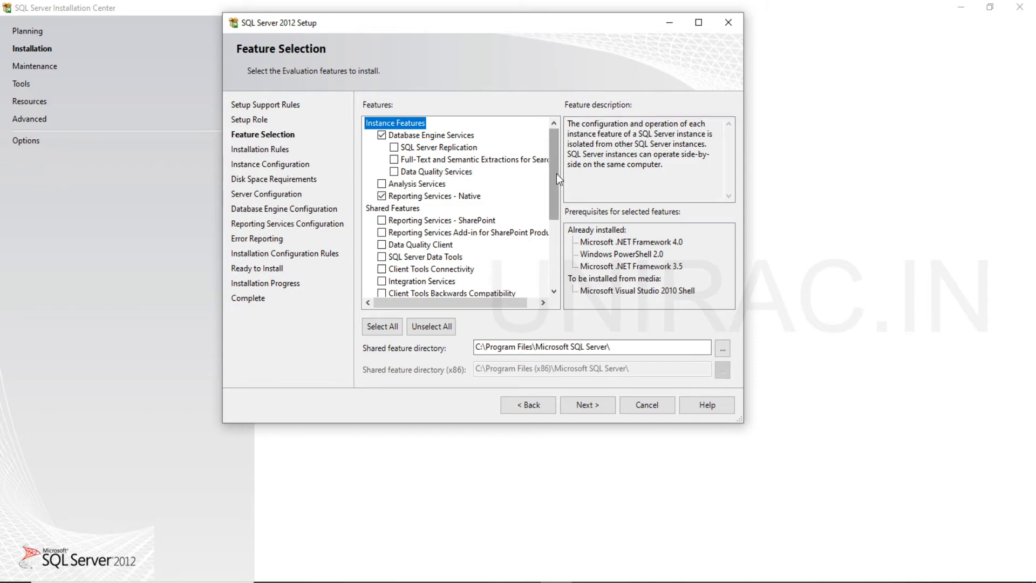
Select the shared features SQL Server Data Tools, Client Tools Connectivity, Integration Services and Client Tools Backwards Compatibility.
drag(556, 173, 555, 222)
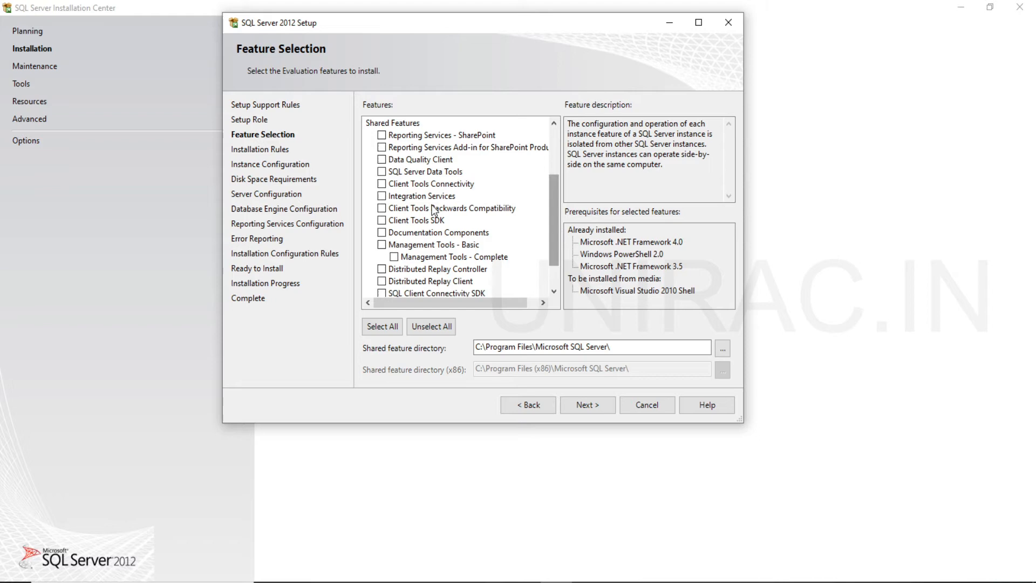
click(382, 172)
click(382, 184)
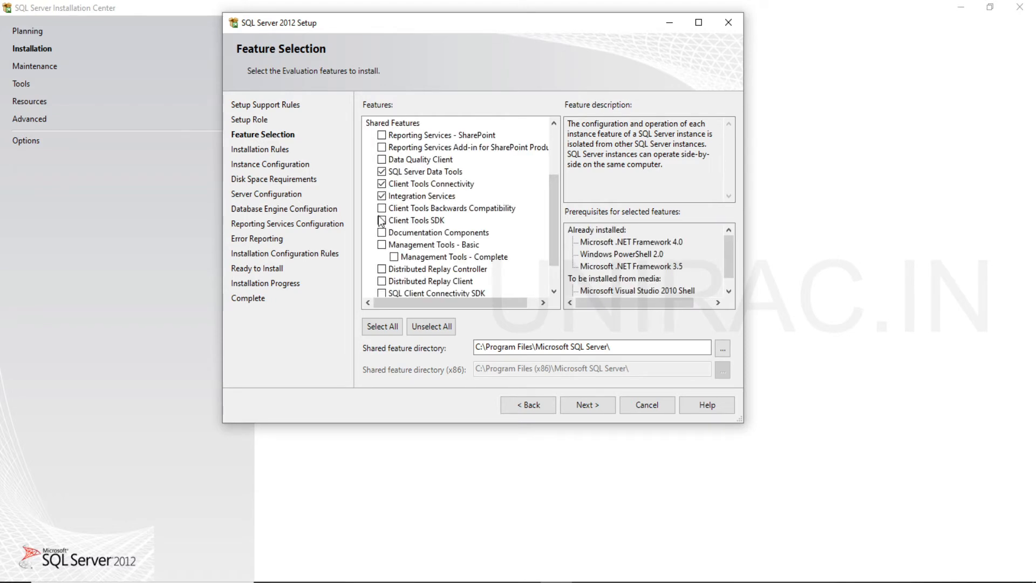
click(382, 208)
Add Client Tools SDK, Documentation Components, Management Tools - Basic and Complete, and SQL Client Connectivity SDK to the selected shared features.
click(382, 221)
click(382, 233)
click(382, 245)
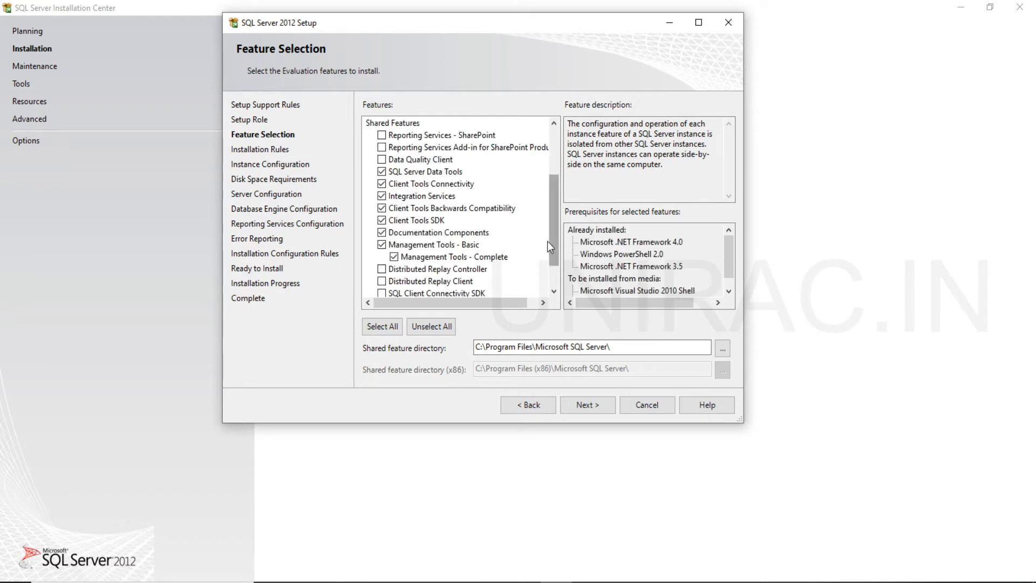
drag(553, 219, 550, 245)
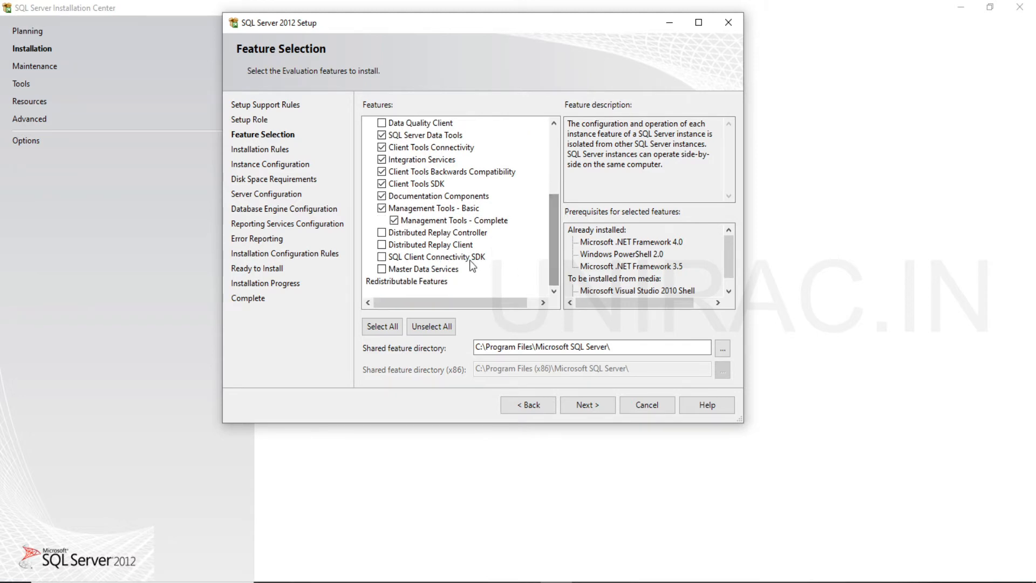
click(382, 258)
Review the descriptions of the selected shared features, from SQL Server Data Tools through SQL Client Connectivity SDK.
drag(560, 251, 556, 234)
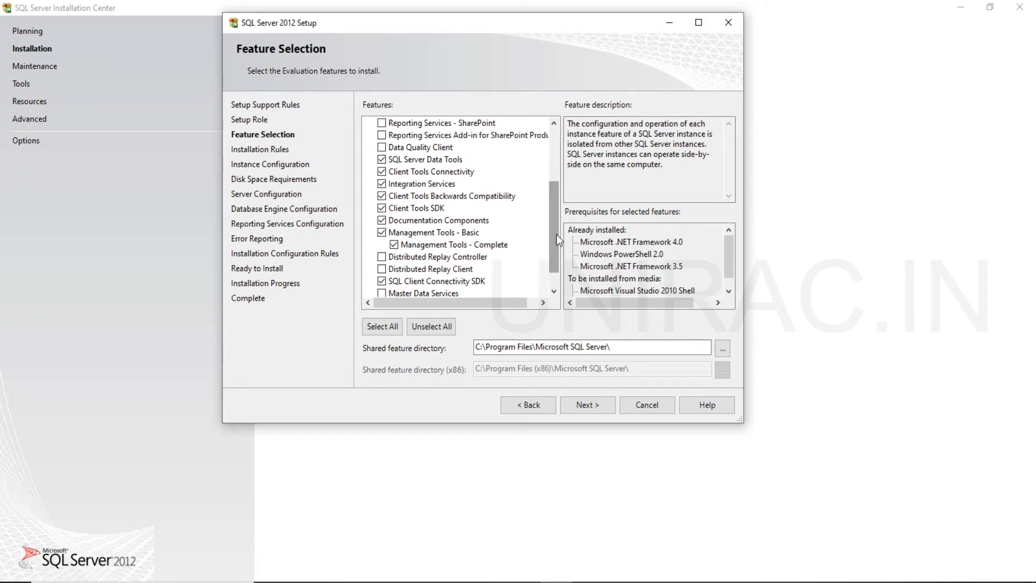
click(439, 161)
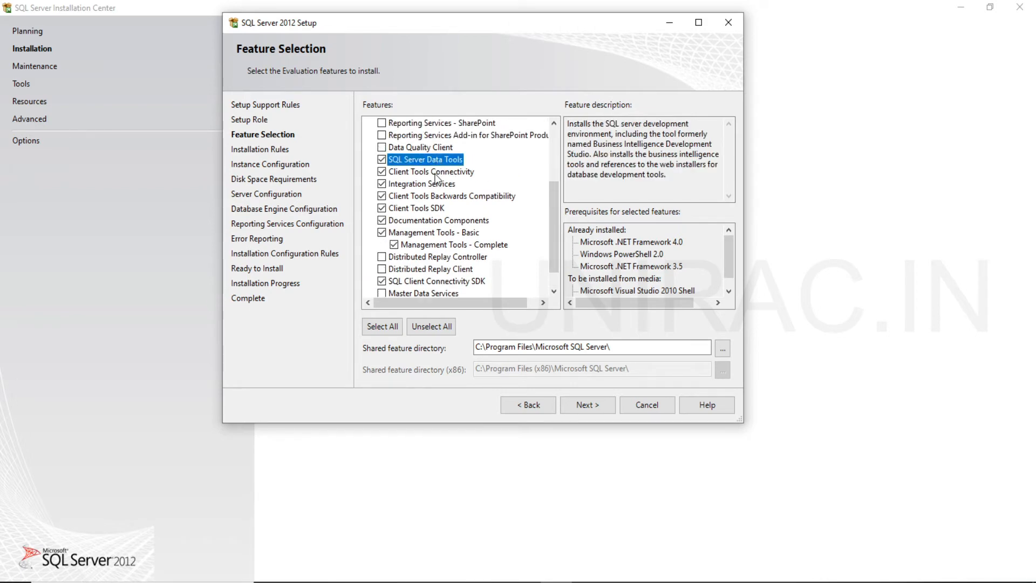
click(435, 172)
click(425, 186)
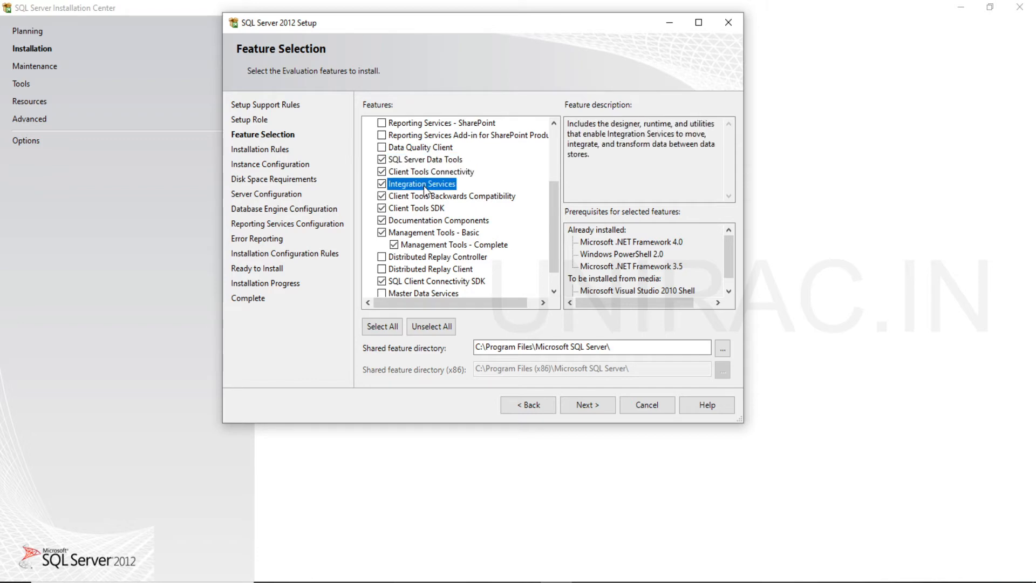
click(424, 198)
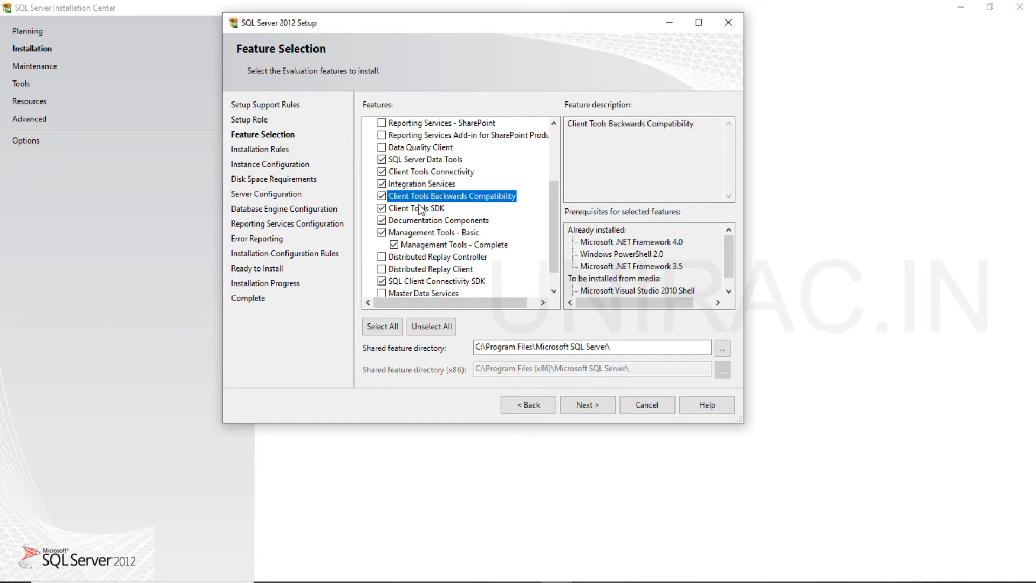
click(421, 209)
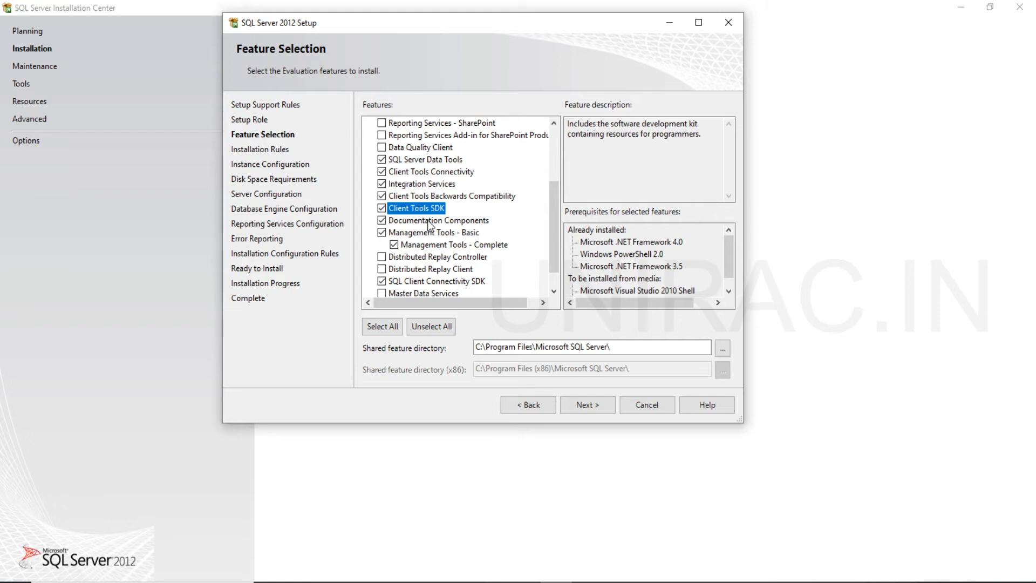
click(430, 224)
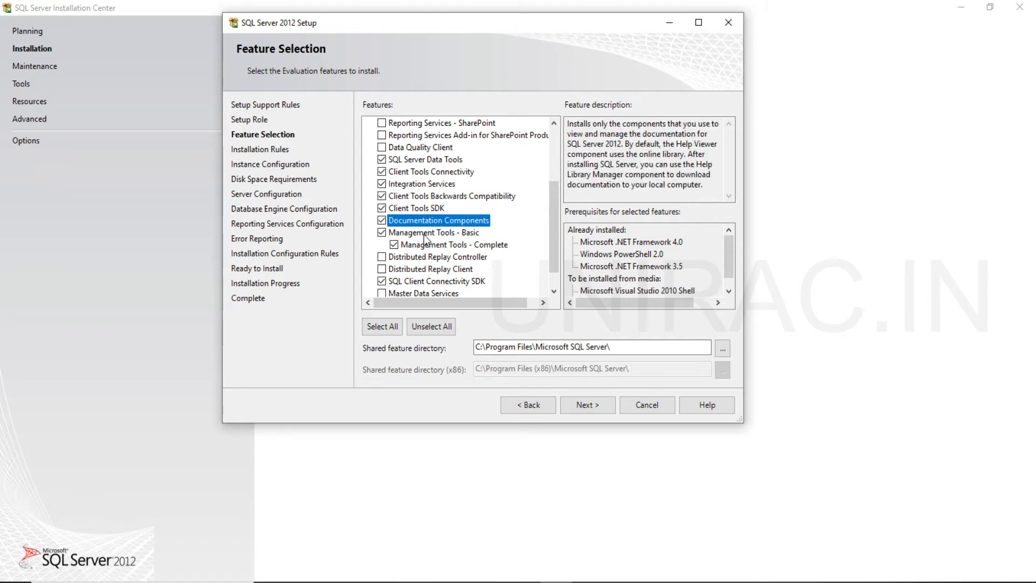
click(424, 234)
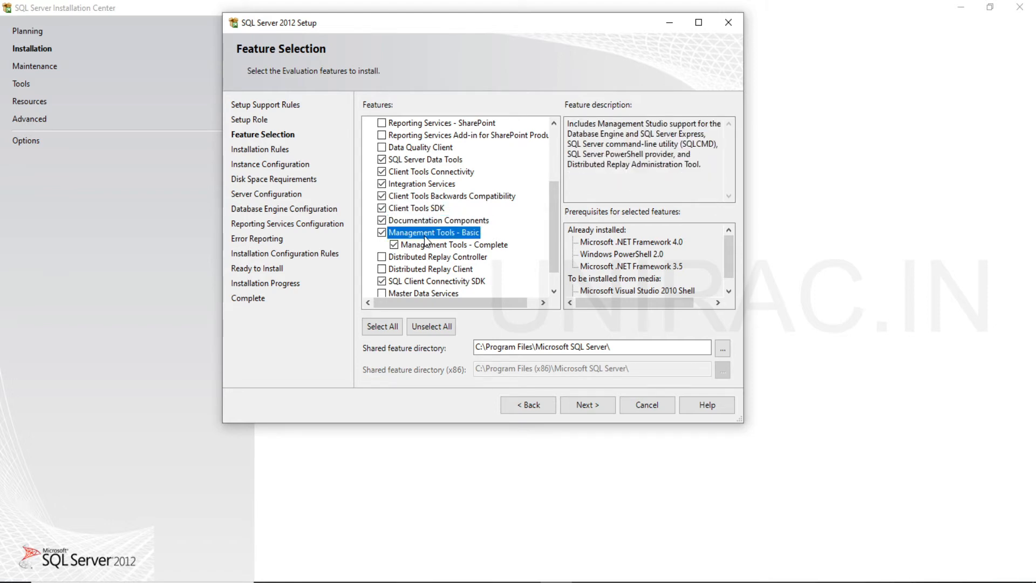
click(424, 282)
drag(556, 251, 566, 196)
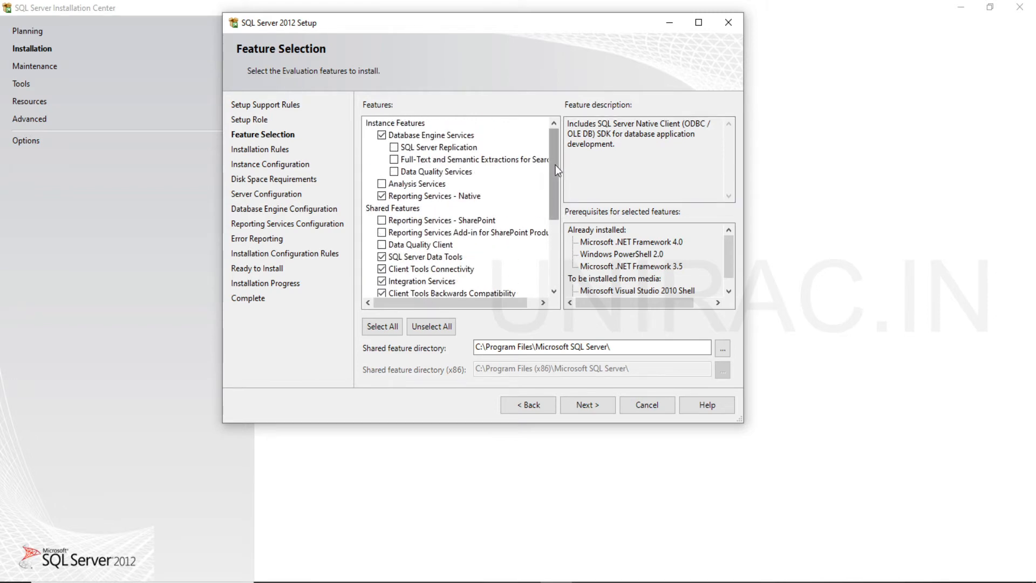
mouse_move(555, 164)
mouse_down()
mouse_move(551, 247)
mouse_move(548, 159)
mouse_up()
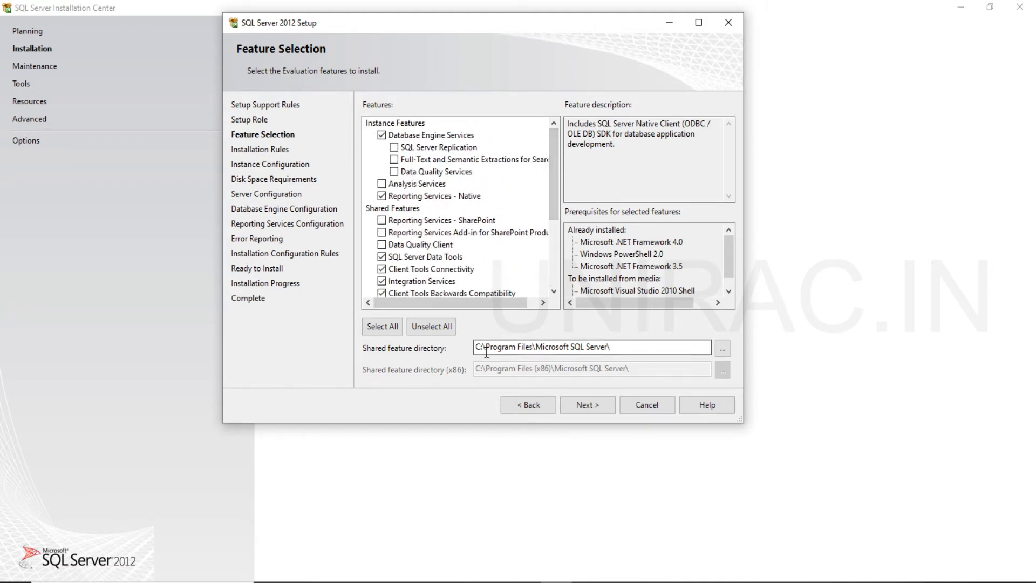
Accept the feature selection with the default shared feature directory and continue past the installation rules check.
drag(487, 350, 476, 348)
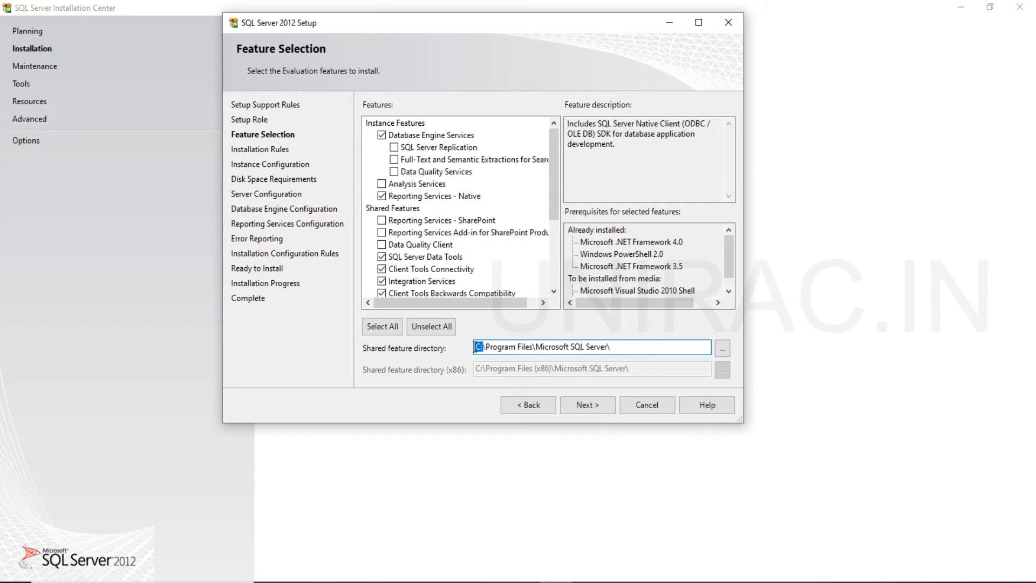
click(583, 406)
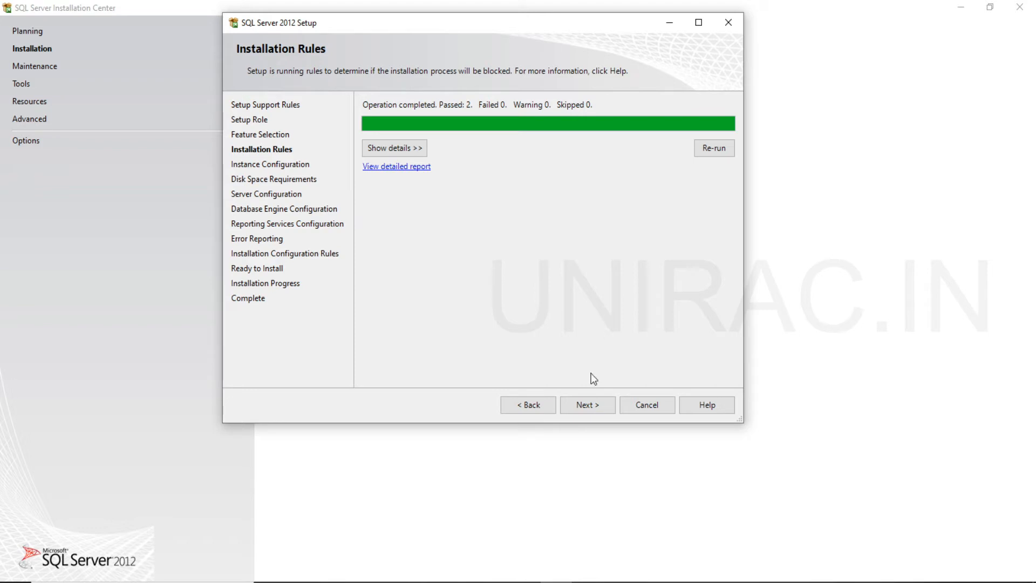
click(589, 405)
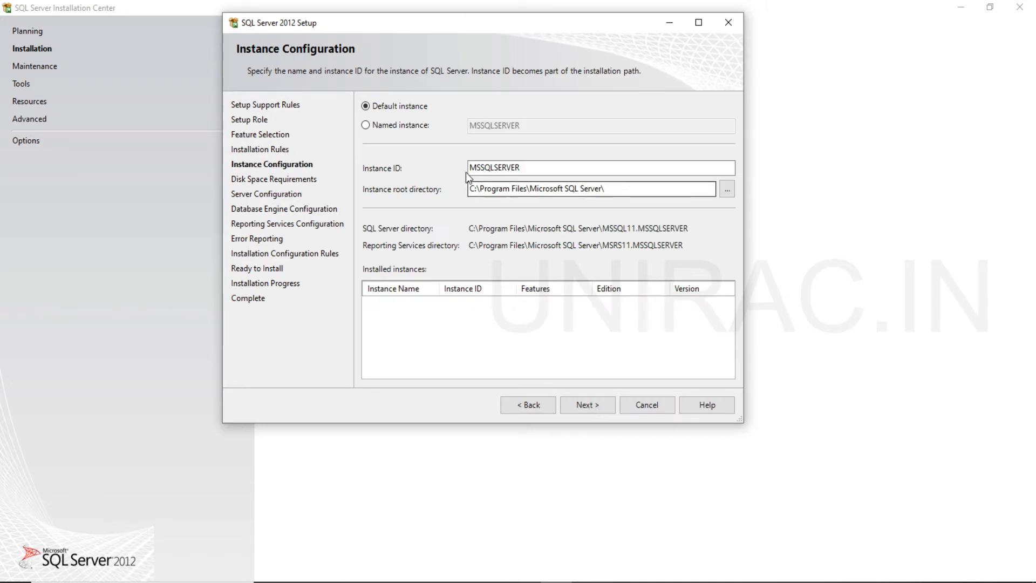
Keep the default instance with ID MSSQLSERVER and the default root directory, and continue past the disk space requirements.
click(400, 130)
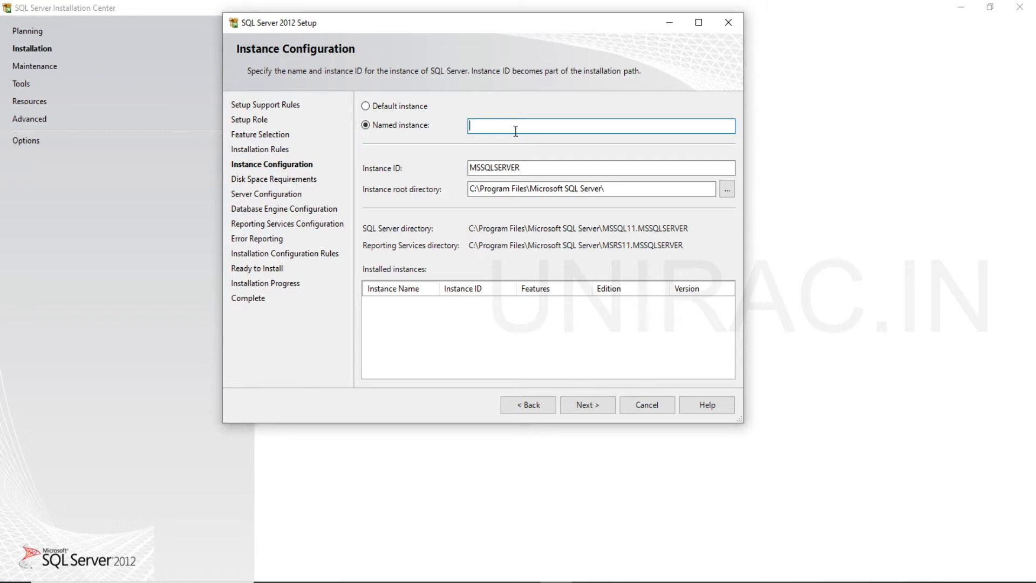
click(407, 106)
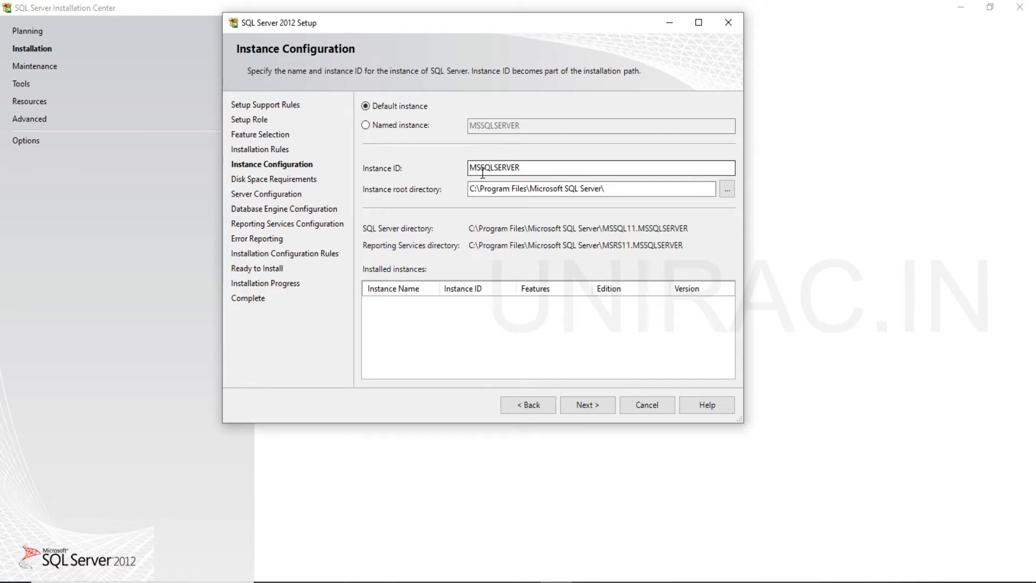
double_click(519, 167)
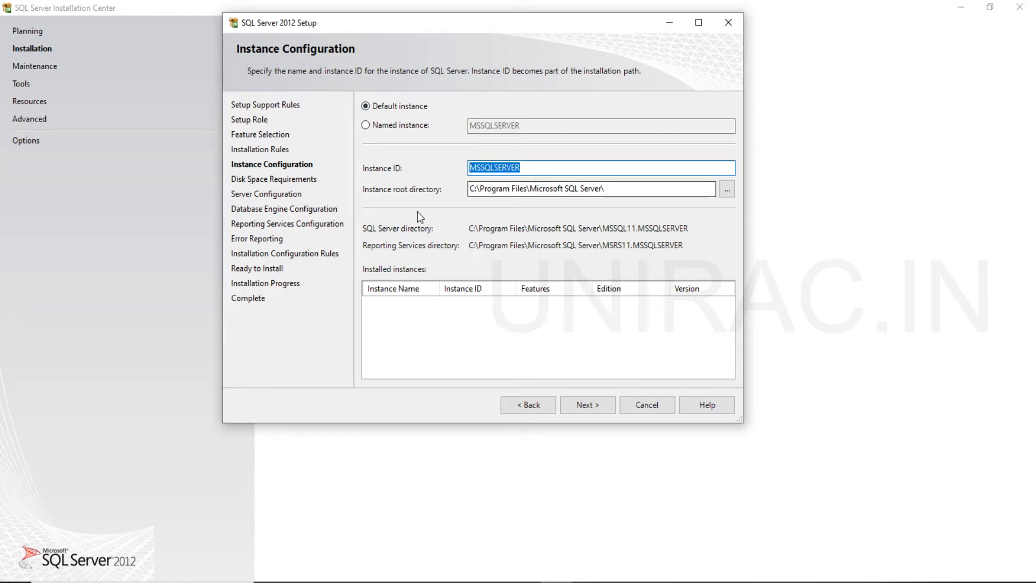
click(471, 188)
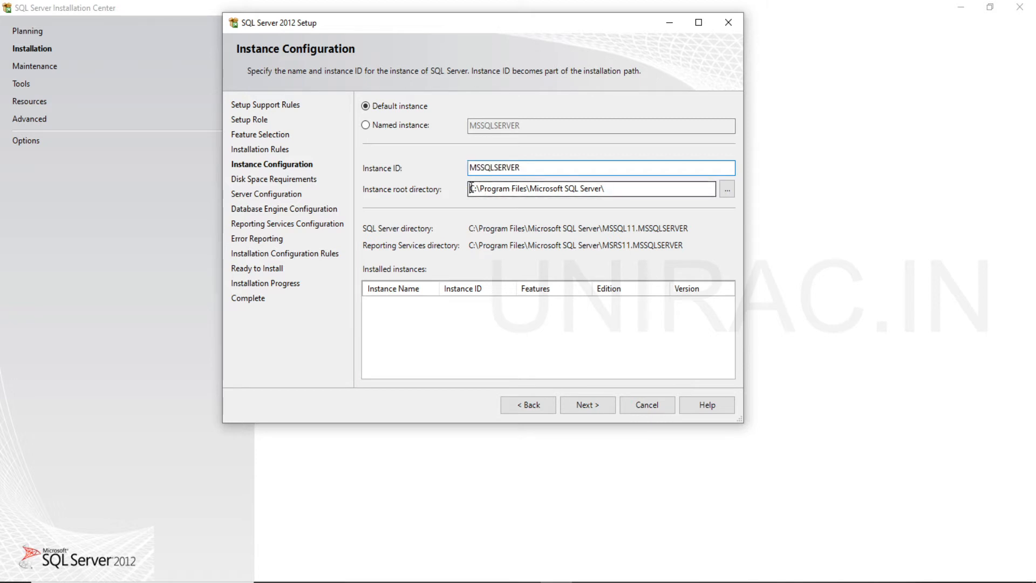
drag(471, 188, 624, 191)
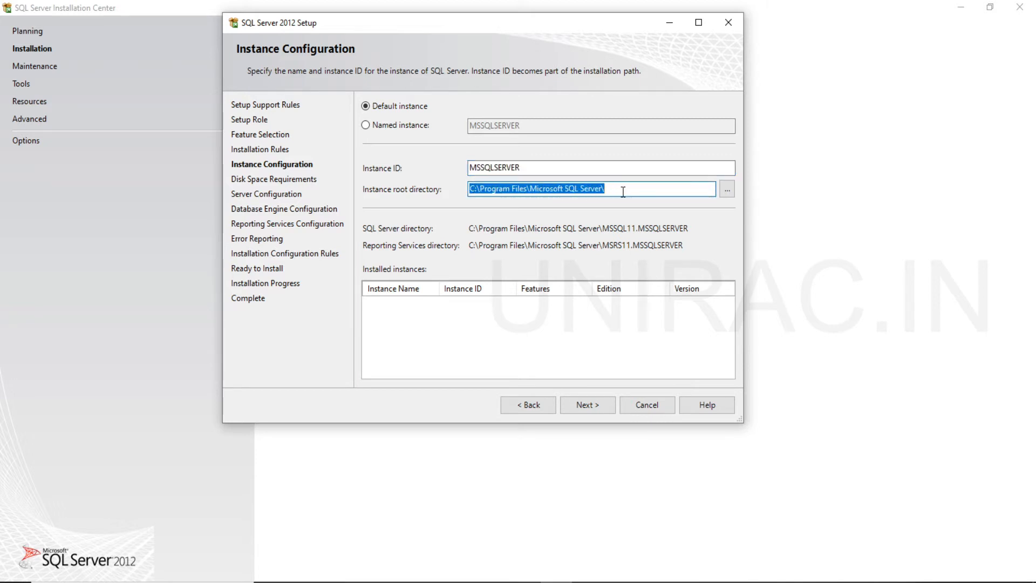
click(600, 400)
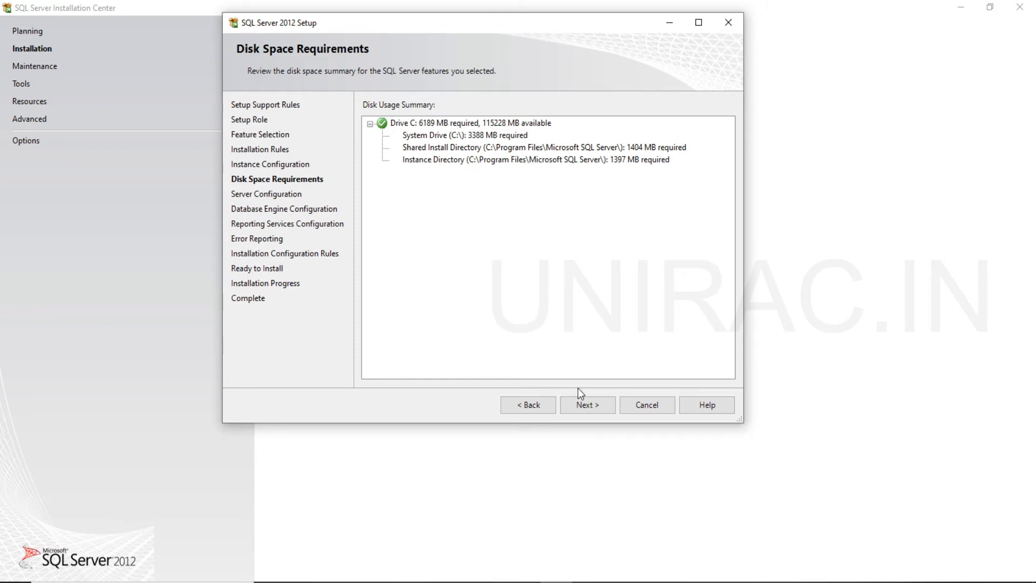
click(589, 408)
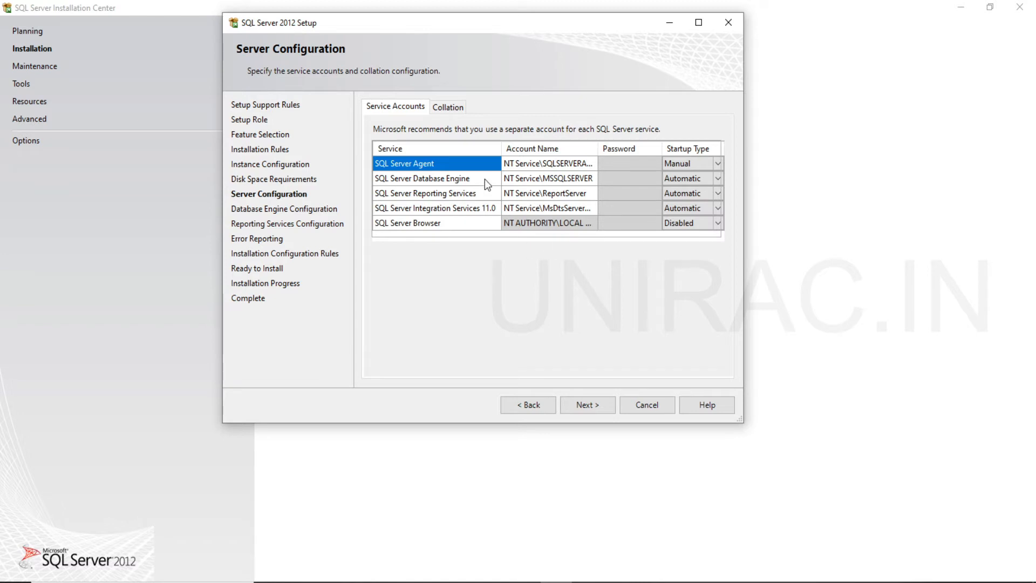
Widen the Account Name column of the service accounts and set the SQL Server Agent startup type to Automatic.
click(462, 181)
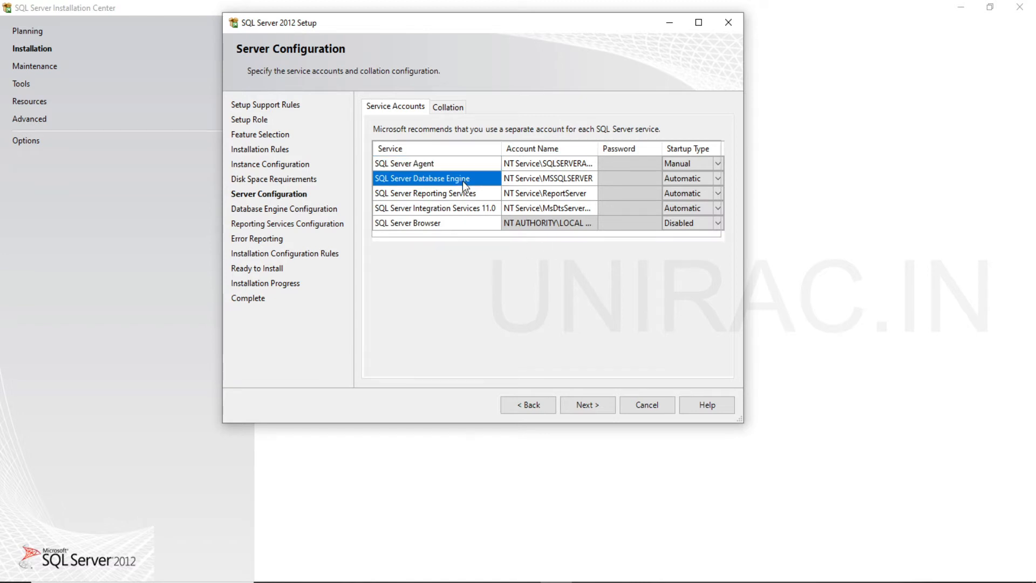
click(461, 193)
click(461, 206)
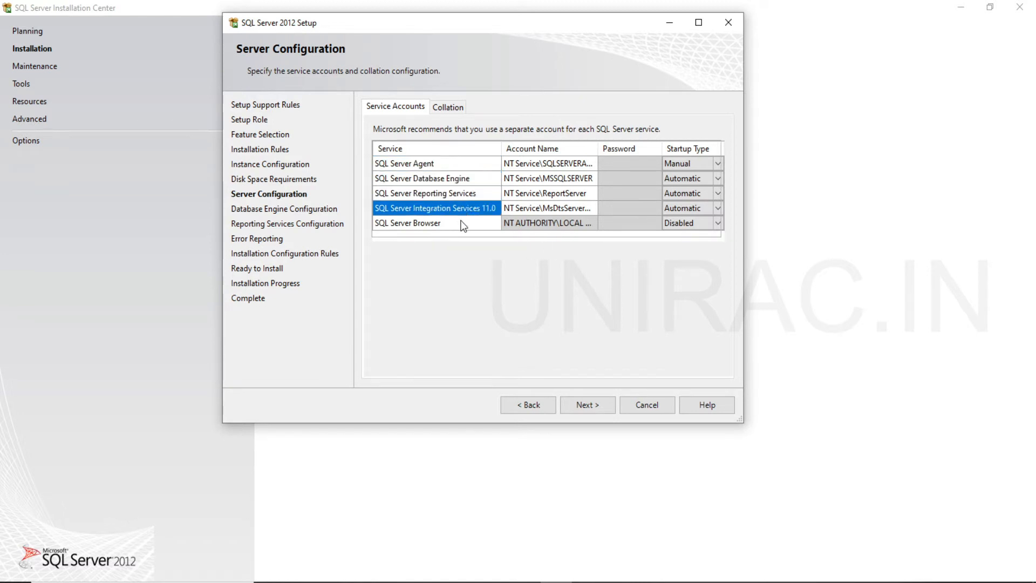
click(463, 225)
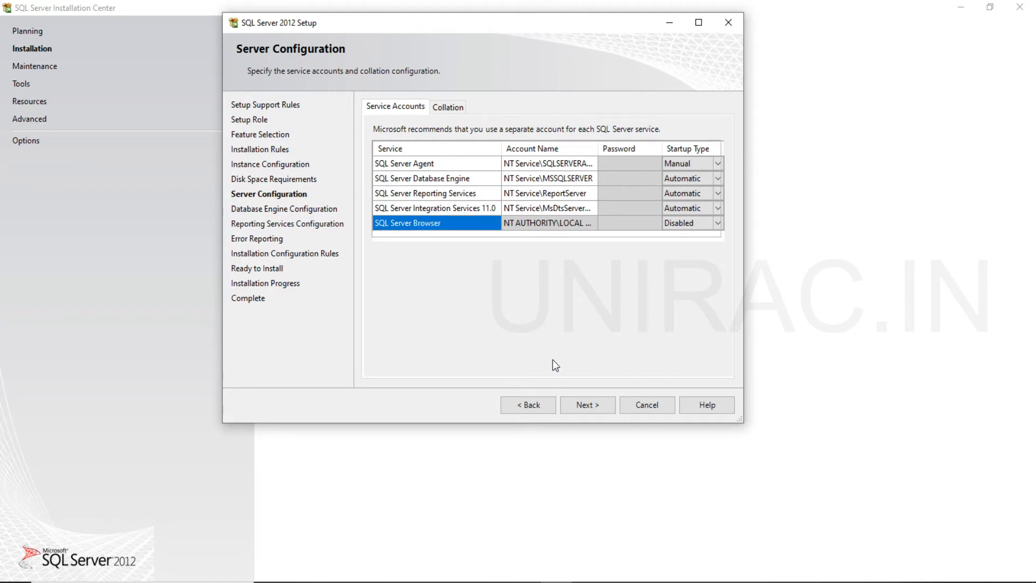
drag(598, 148, 623, 150)
click(568, 162)
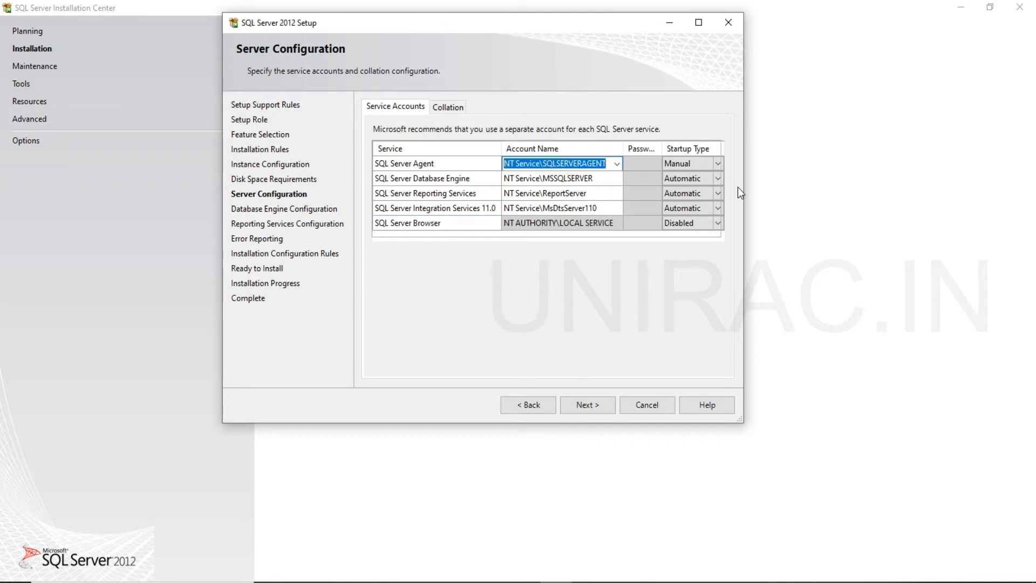
click(700, 165)
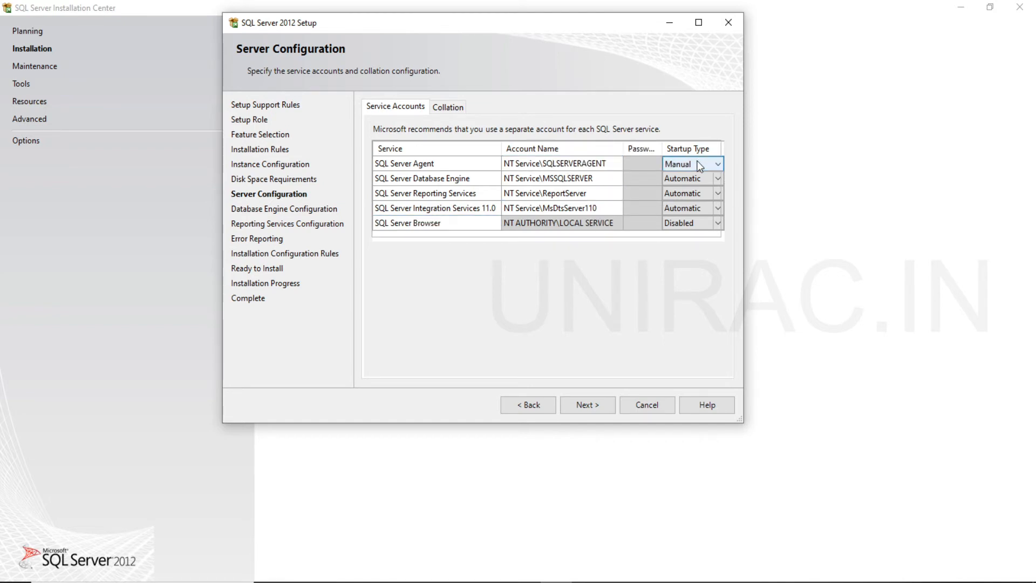
click(718, 165)
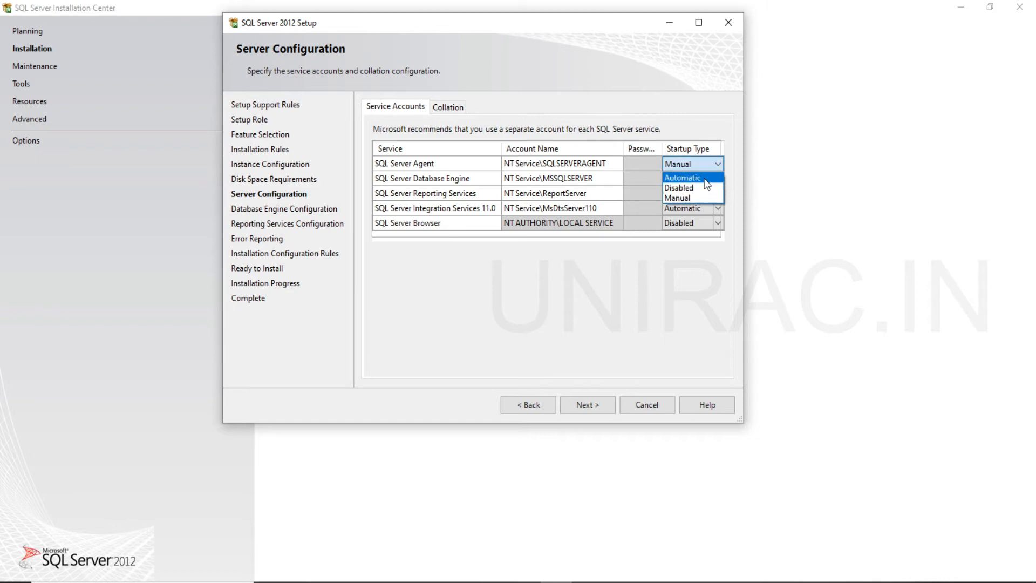
click(705, 178)
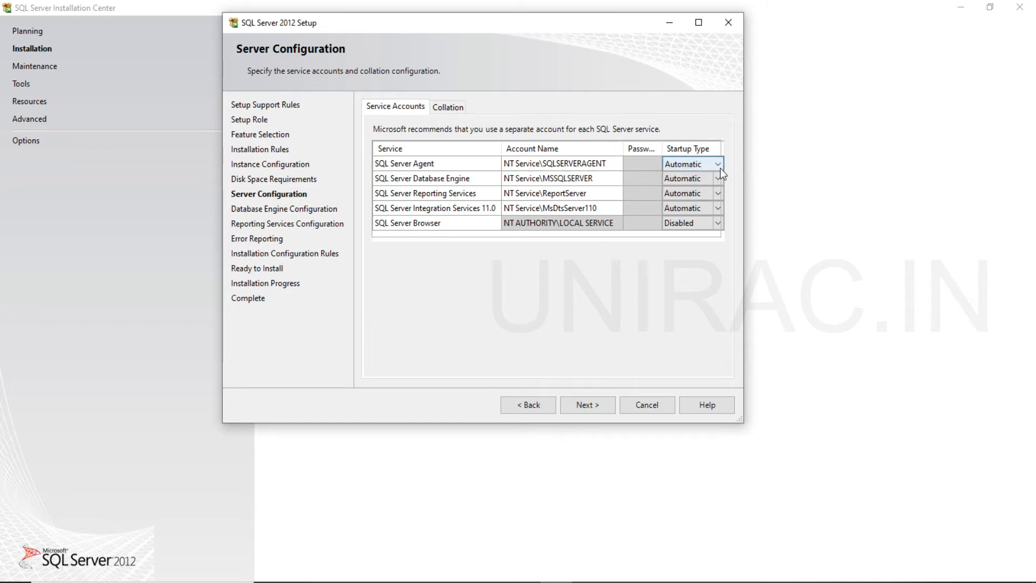
click(723, 224)
Check the Database Engine collation and continue to the Database Engine Configuration page.
click(456, 108)
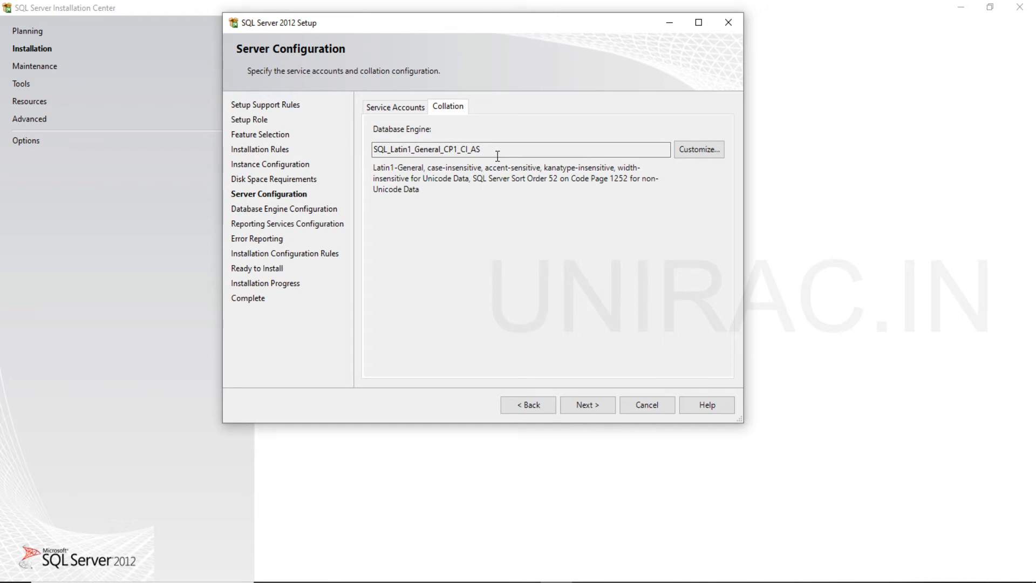
click(405, 107)
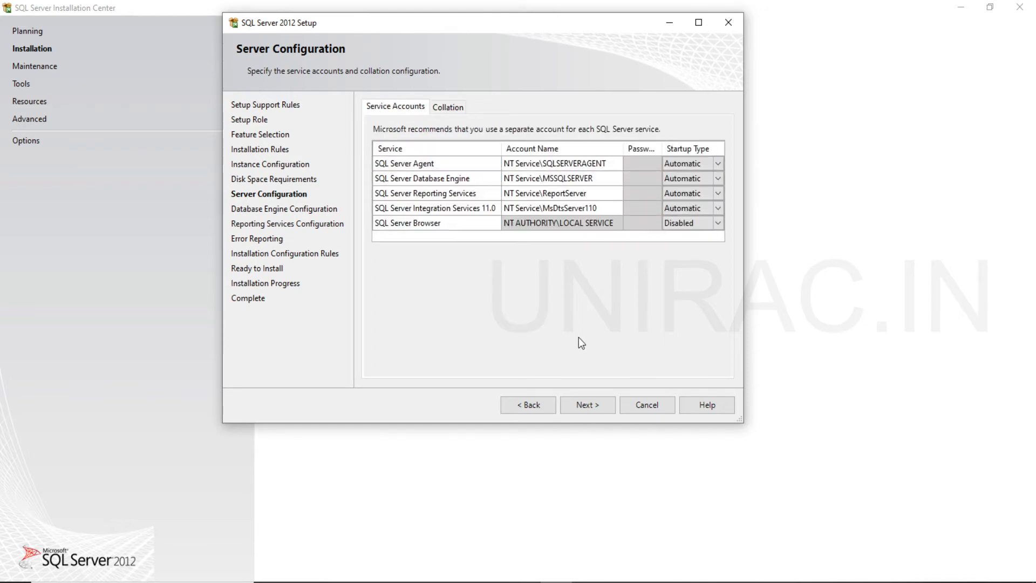
click(601, 404)
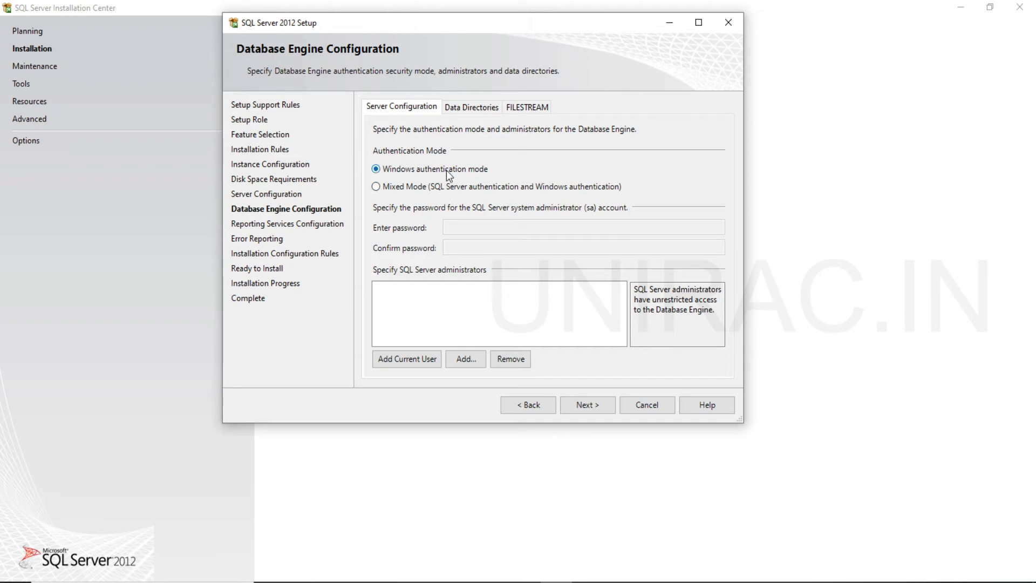
Choose Mixed Mode authentication and add the current user as a SQL Server administrator.
click(444, 186)
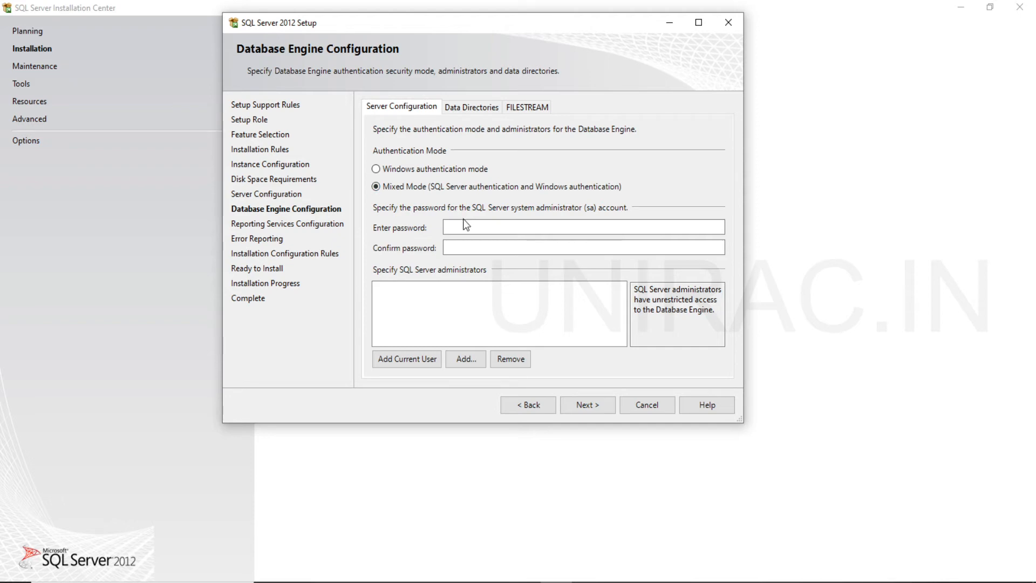
click(465, 171)
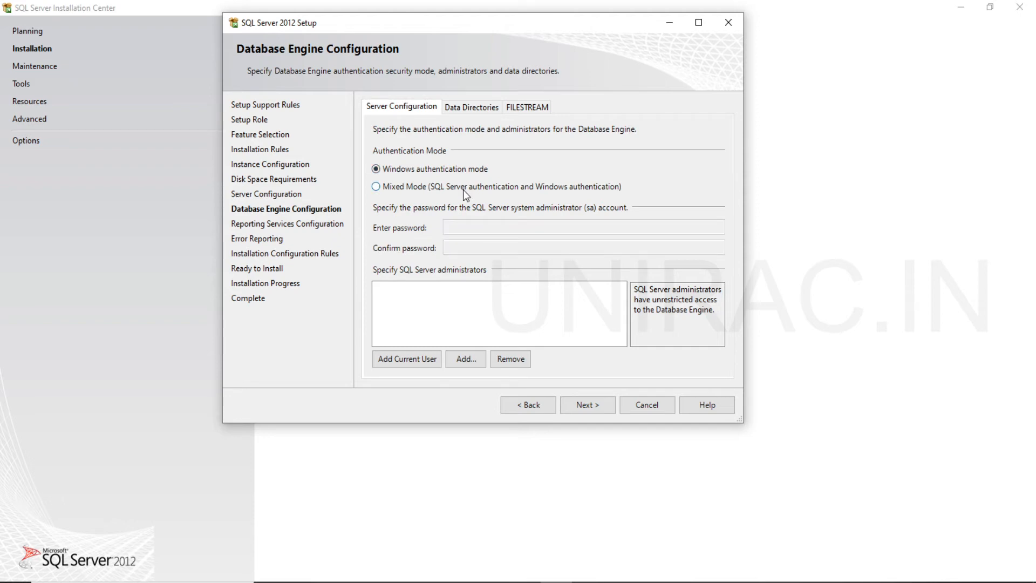
click(465, 189)
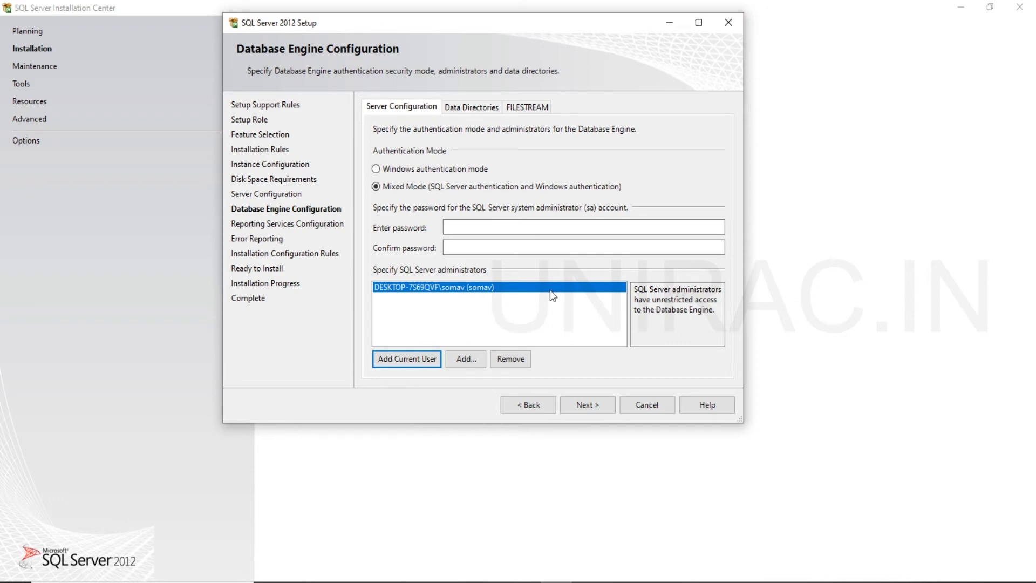
Enter and confirm the password for the sa account, and show the Database Engine data directories.
click(469, 226)
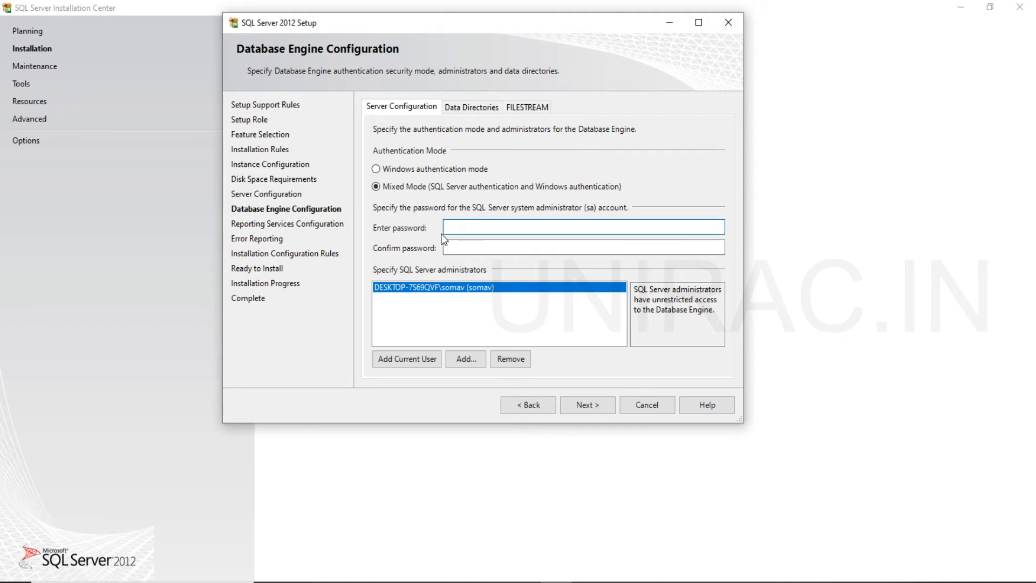
text(•••••••••••)
key(Tab)
text(•••••••)
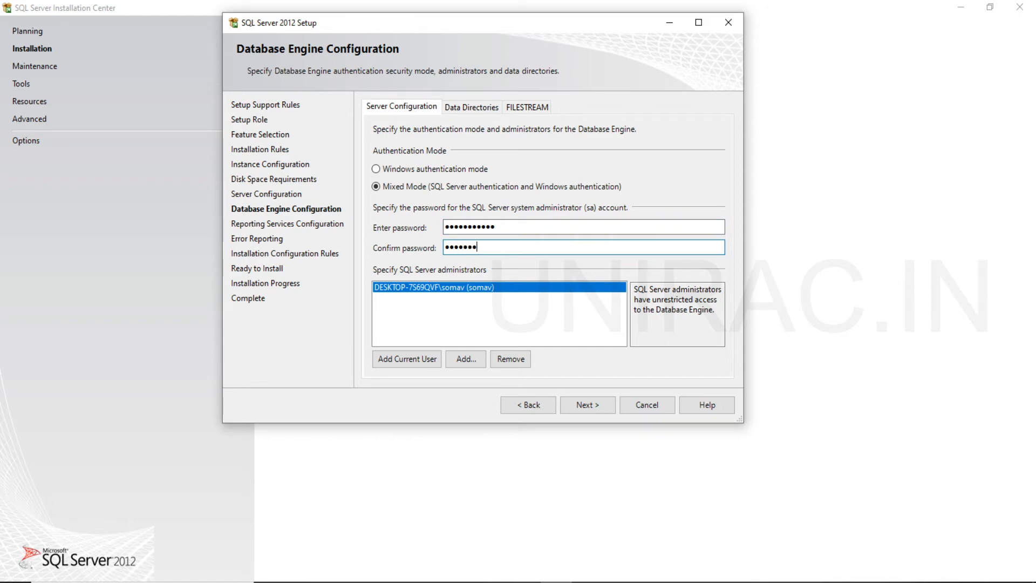
text(••••)
click(478, 111)
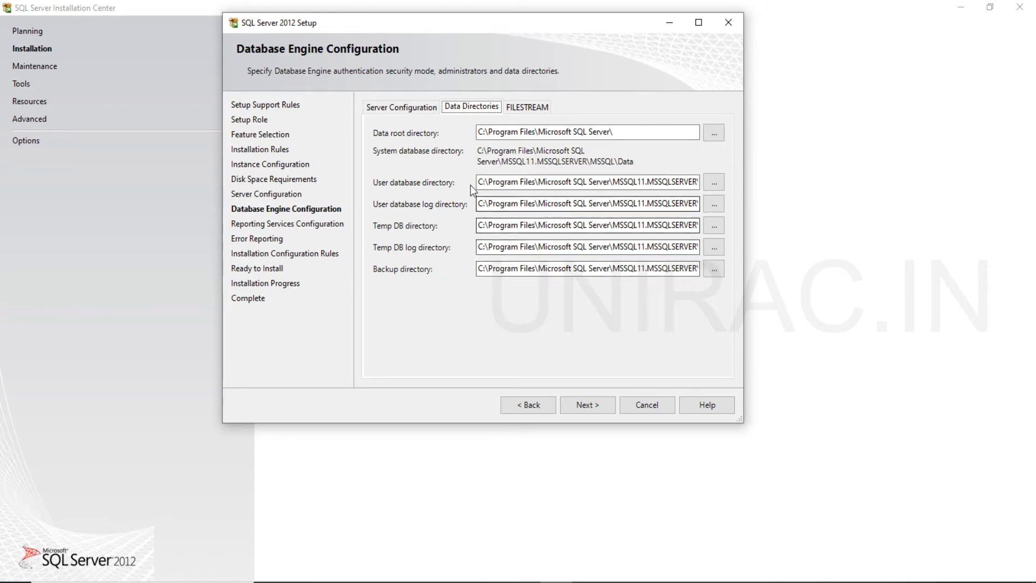
Keep the default Database Engine data directories, return to the server configuration settings and continue to the Reporting Services Configuration page.
click(489, 180)
drag(489, 181, 554, 183)
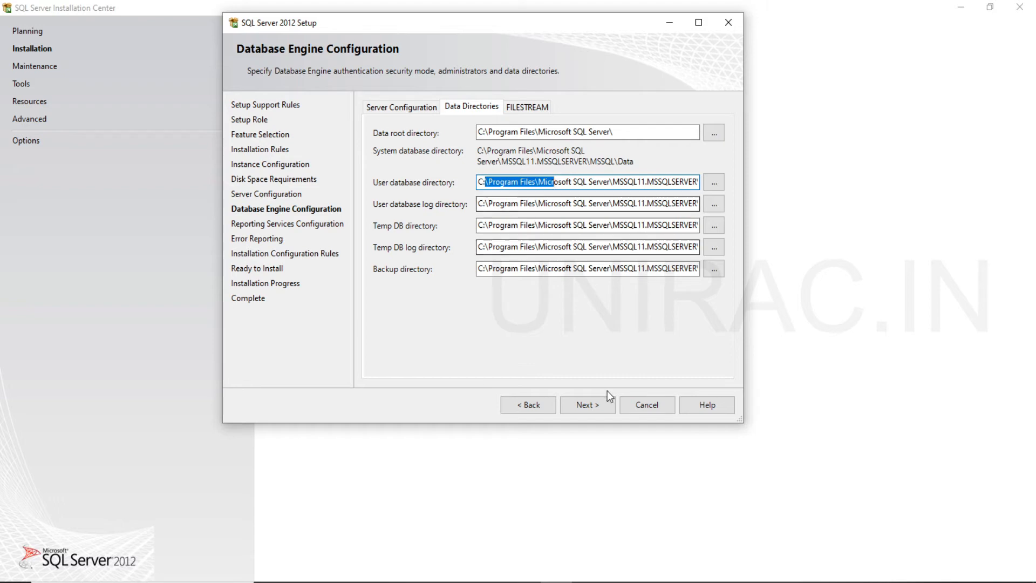
click(399, 106)
click(576, 404)
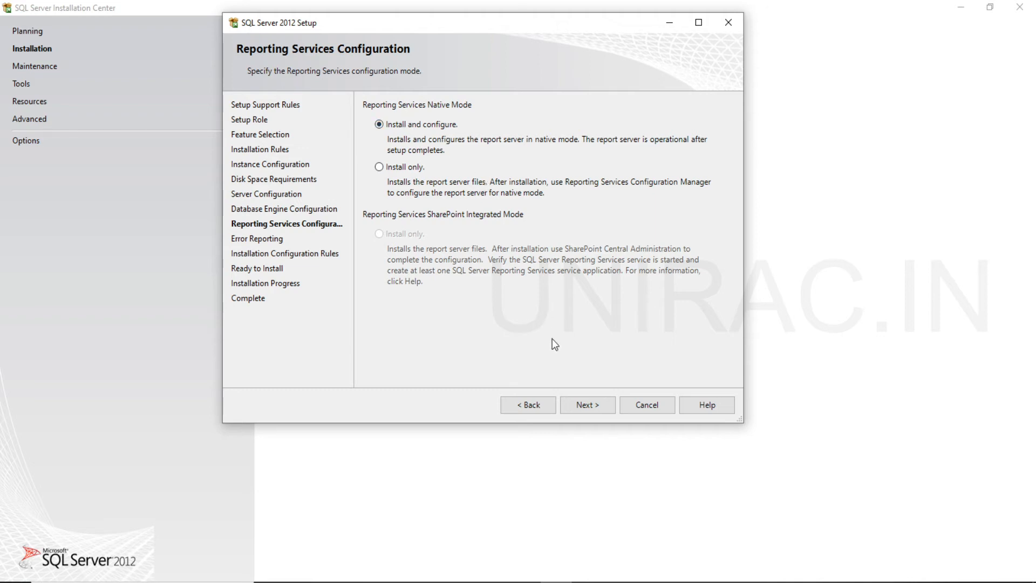
Accept native mode Install and configure for Reporting Services with error reports left off, and continue to the Ready to Install page.
click(588, 415)
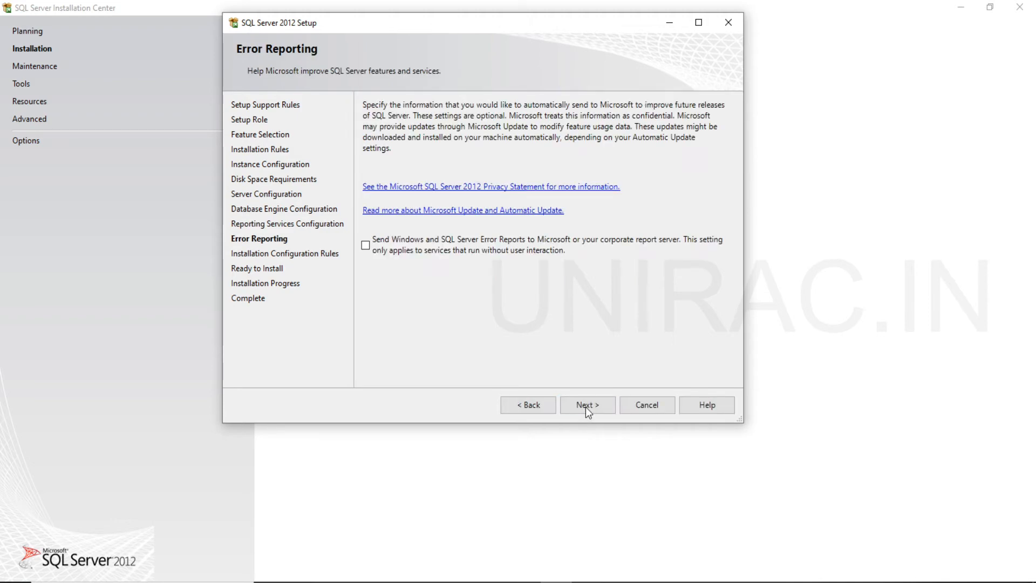
click(585, 407)
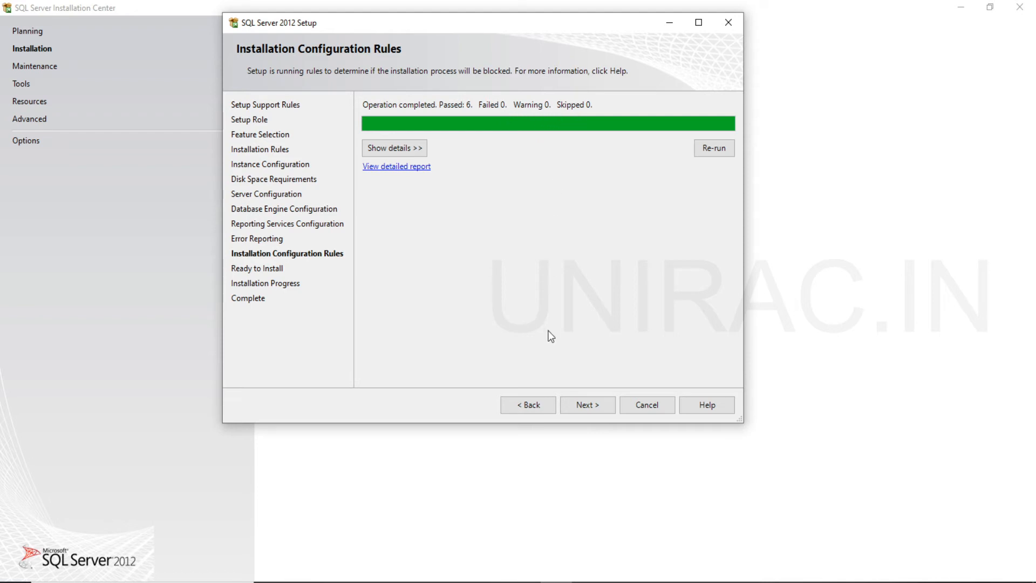
click(583, 405)
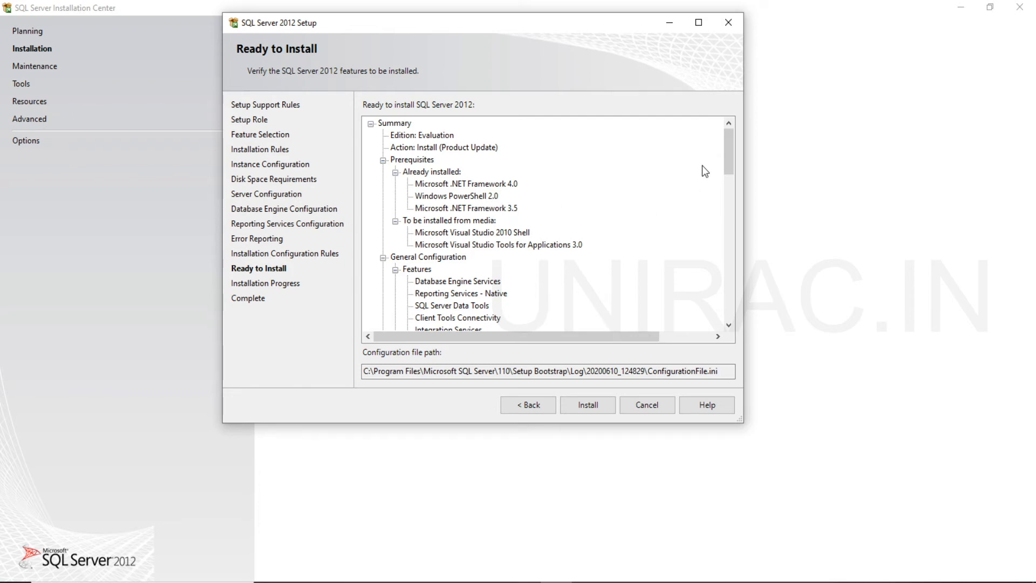
Review the summary of features and settings down to Integration Services and start the SQL Server 2012 installation.
drag(728, 154, 676, 324)
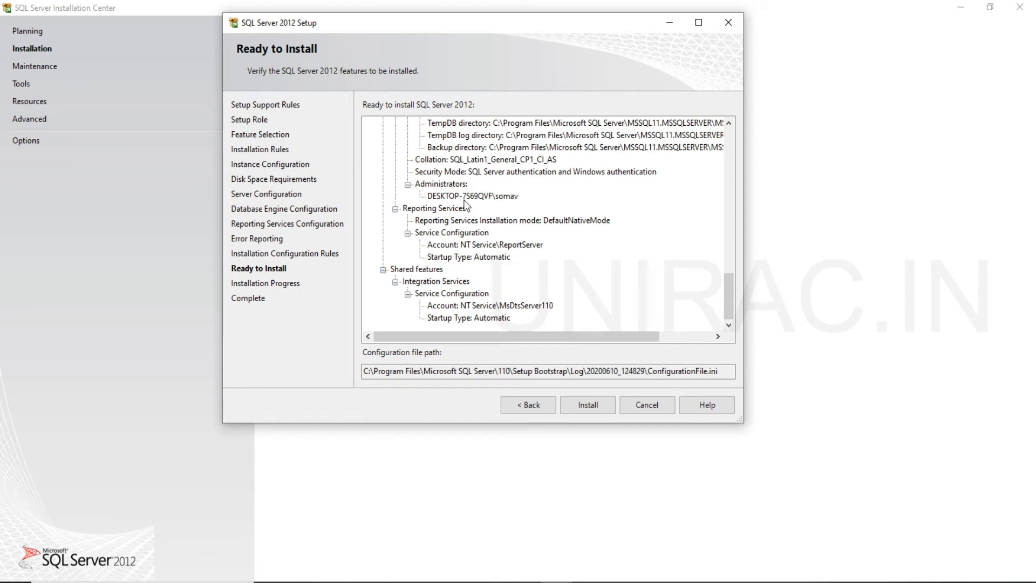
click(582, 404)
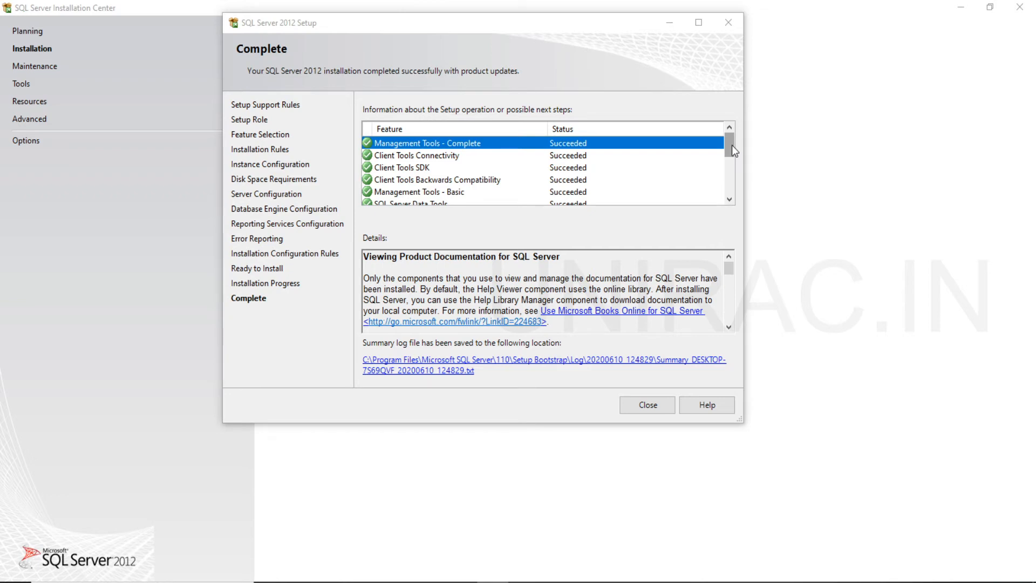
Check the installation status of each feature on the Complete page, from Management Tools to SQL Client Connectivity SDK.
click(732, 146)
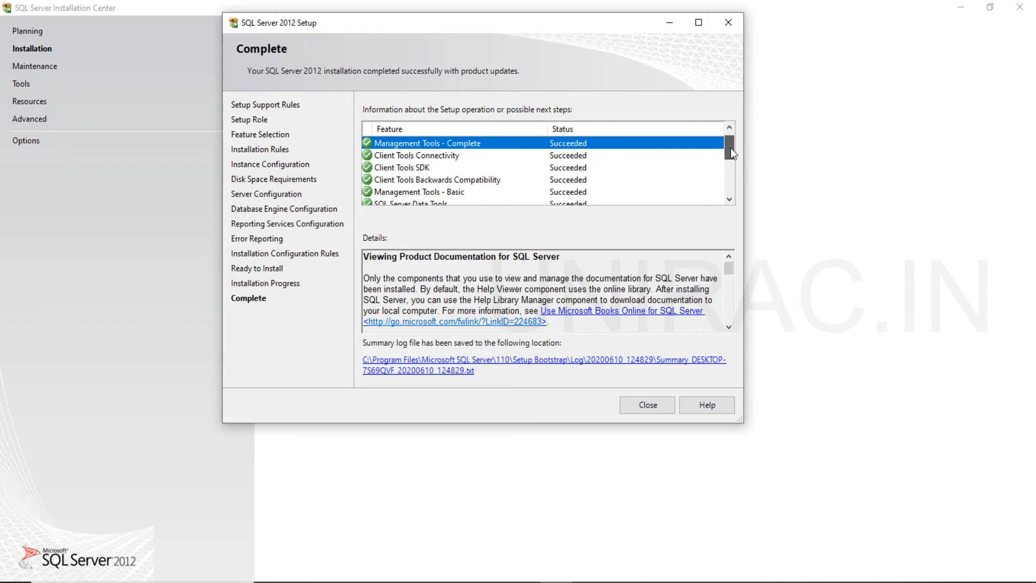
drag(730, 148, 730, 150)
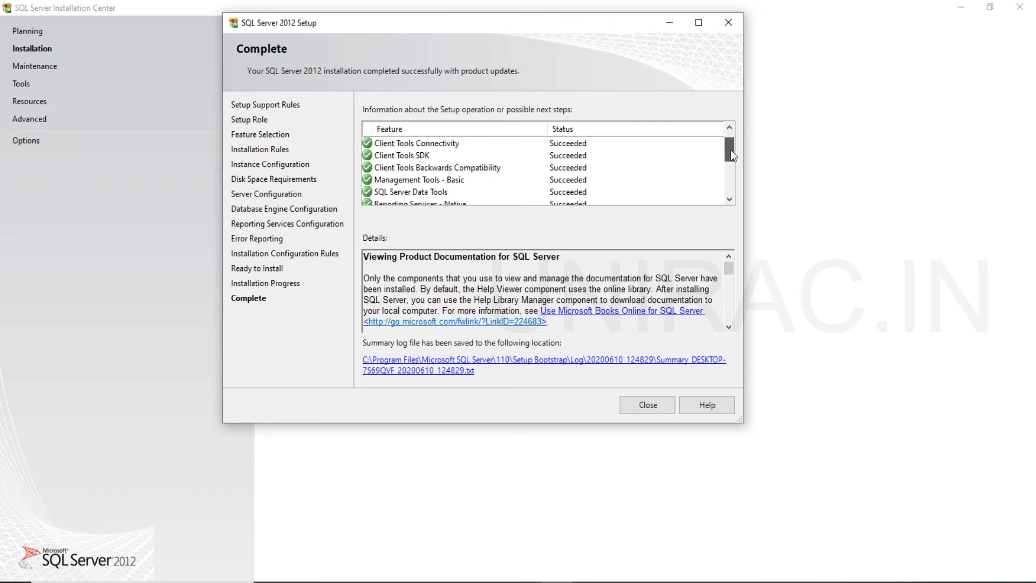
click(440, 155)
click(441, 172)
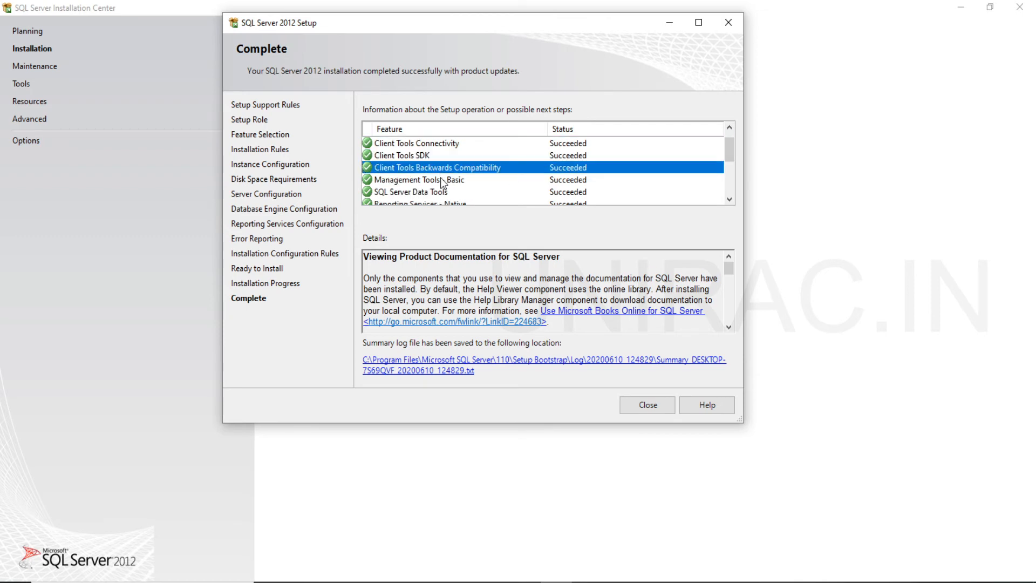
click(442, 183)
click(444, 195)
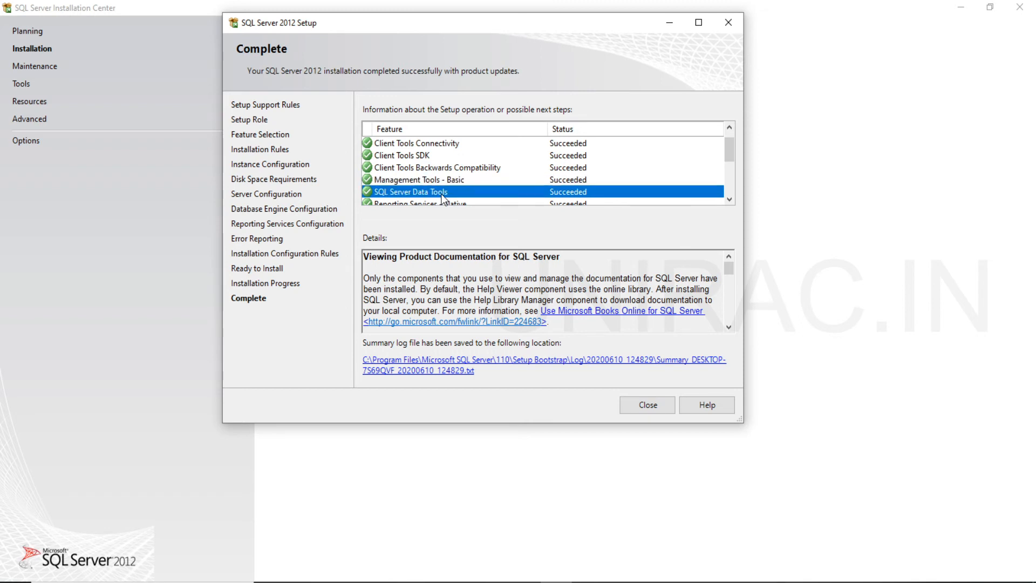
click(729, 199)
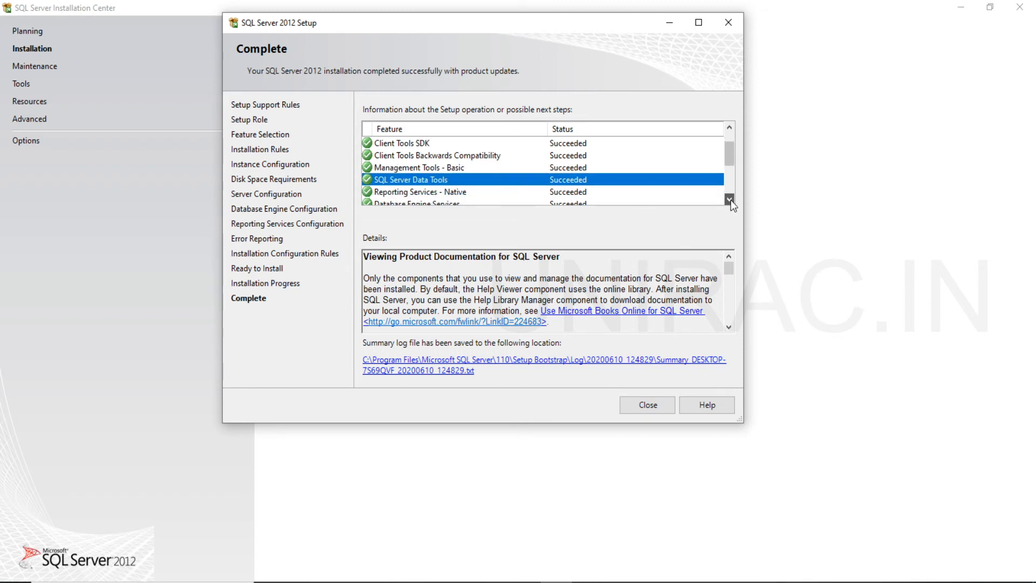
click(422, 194)
click(426, 201)
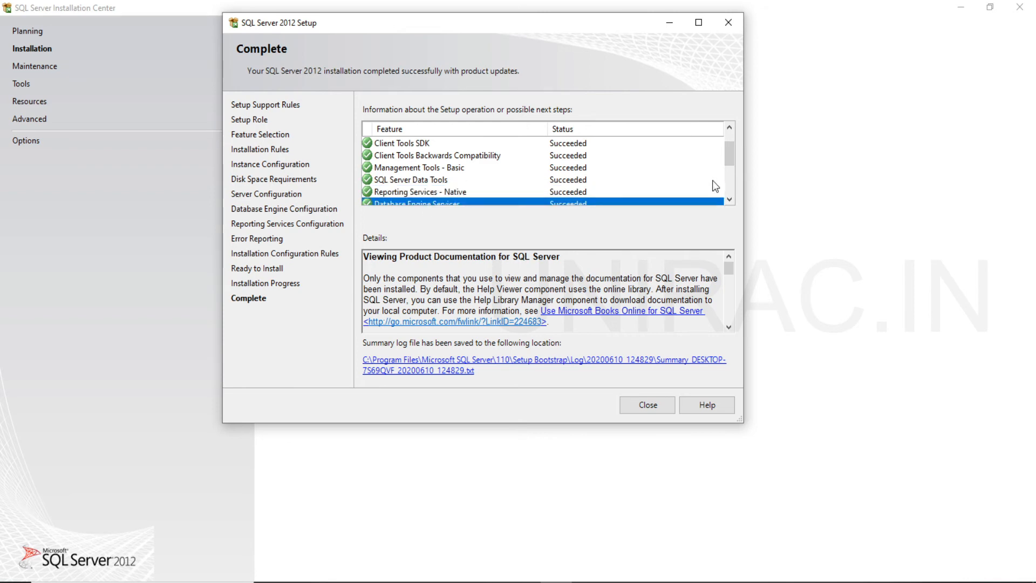
click(729, 199)
click(729, 199)
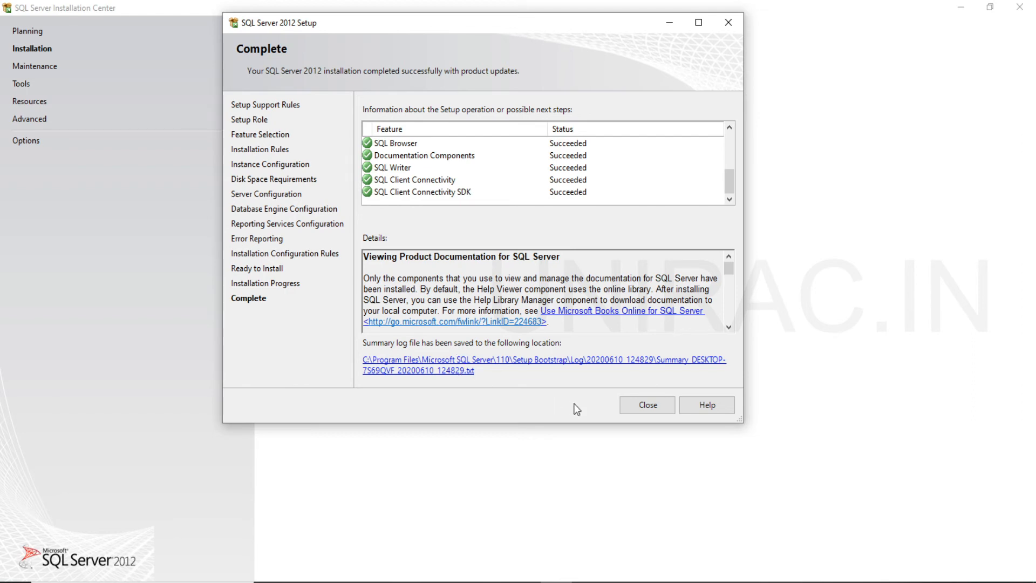
Close the setup wizard and minimize the SQL Server Installation Center to open the Windows Start menu from the desktop.
click(649, 405)
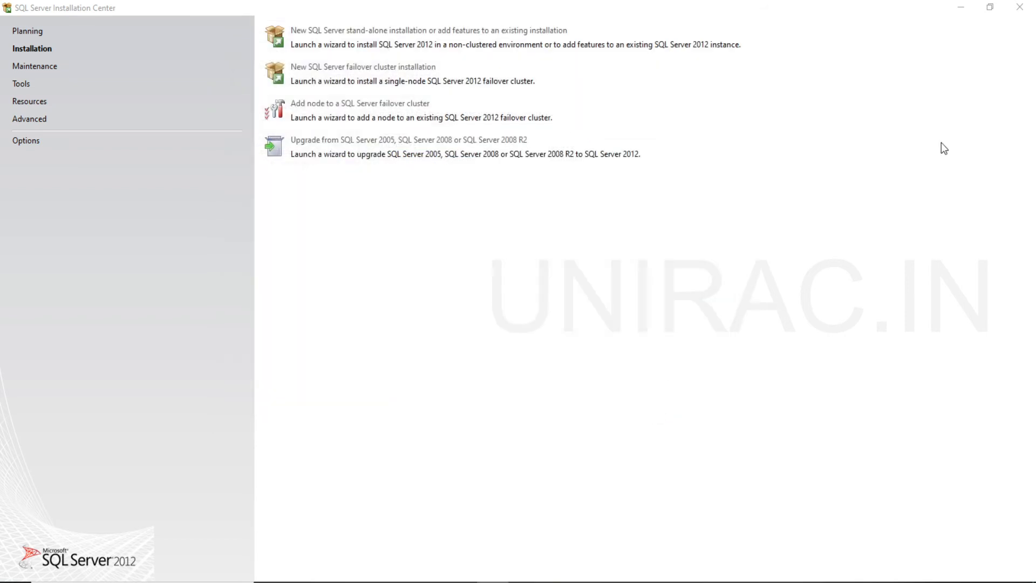
click(961, 9)
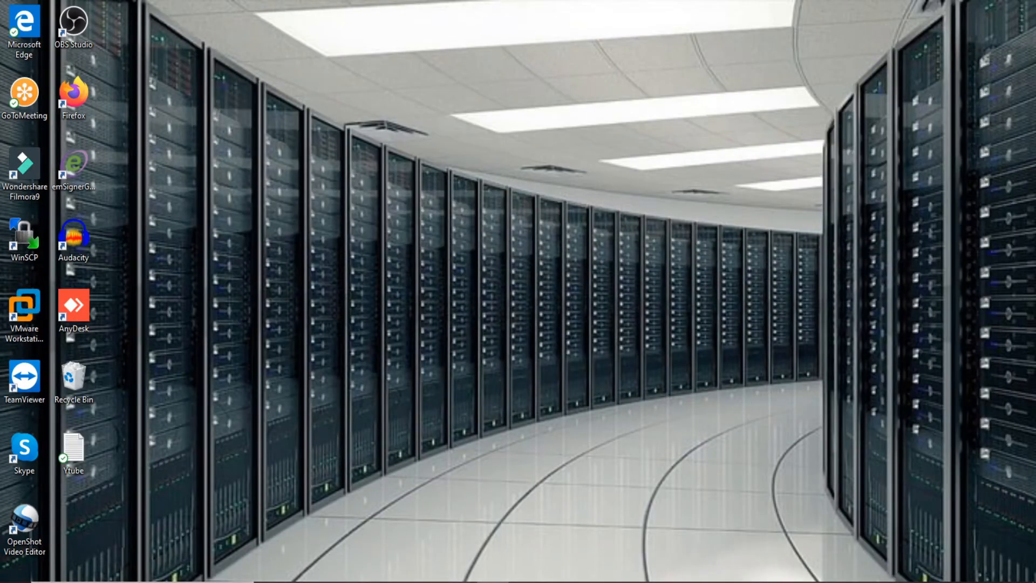
key(super)
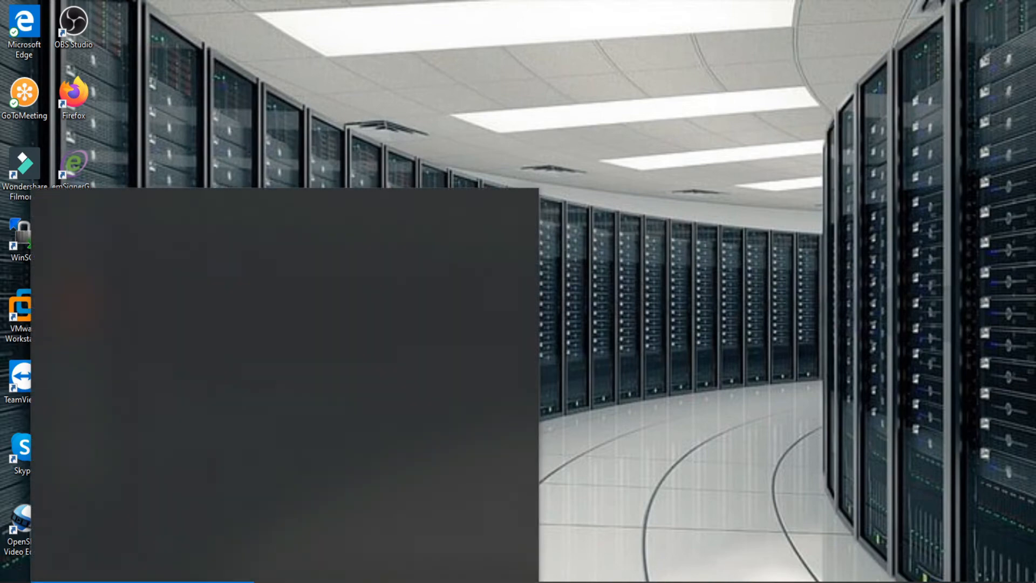
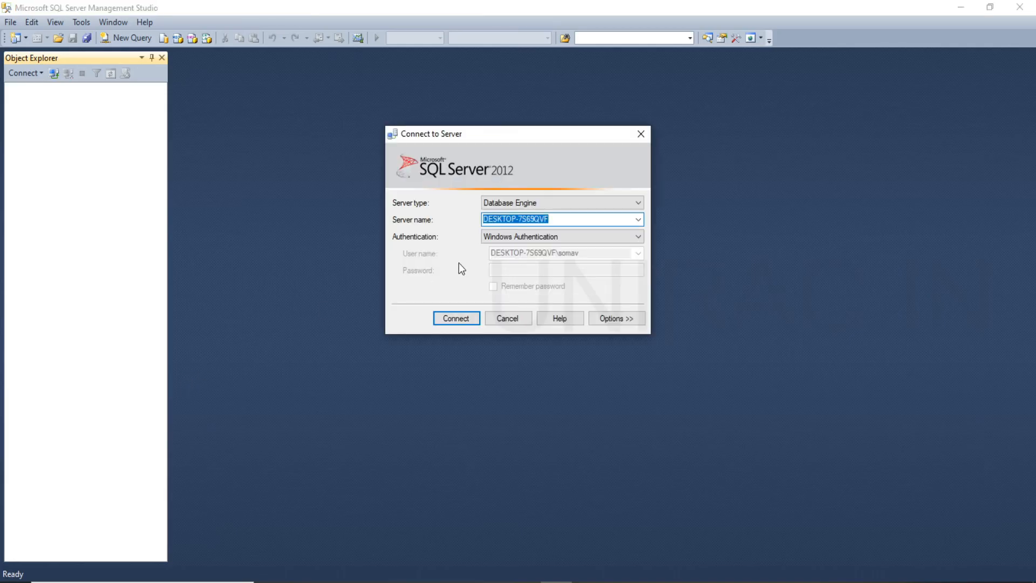
Check the available server names and authentication modes for the connection, keep Windows Authentication, and show the extended connection properties.
click(638, 219)
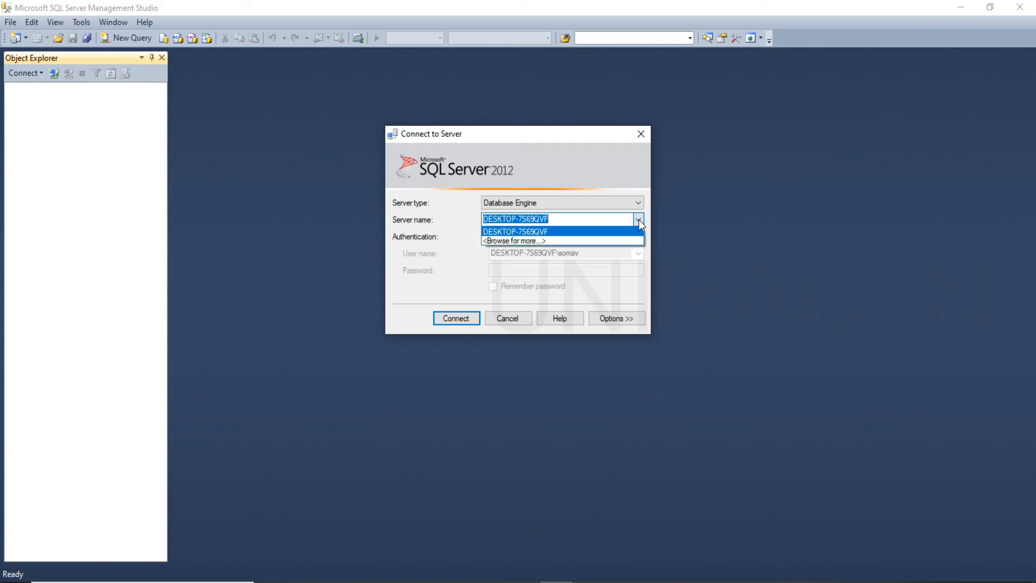
click(639, 219)
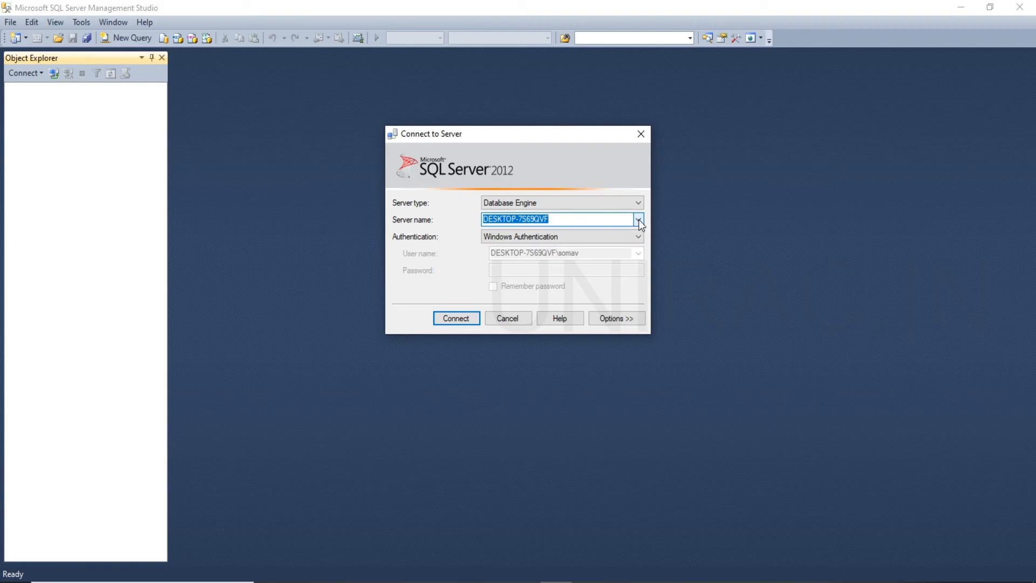
click(614, 235)
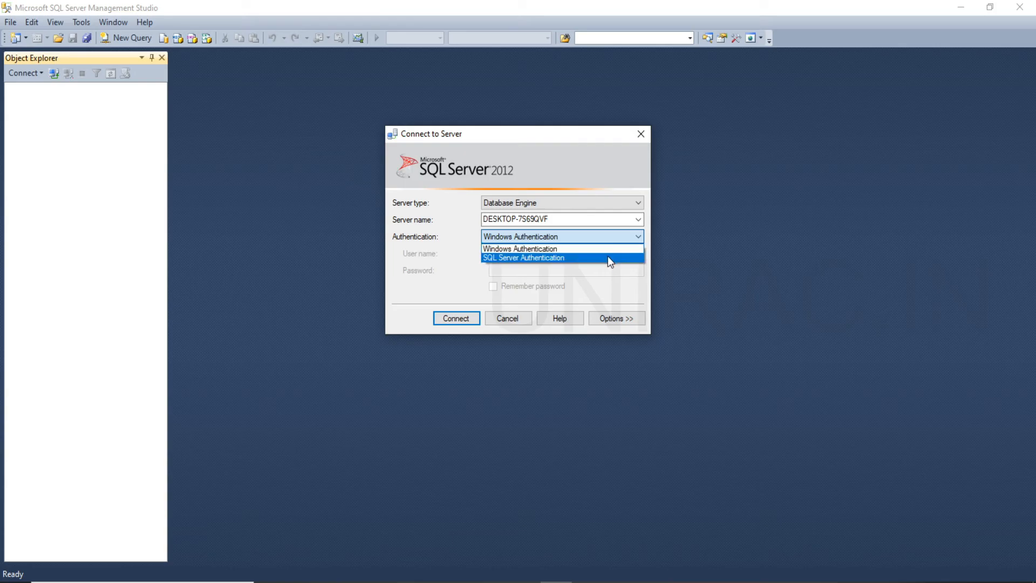
click(609, 250)
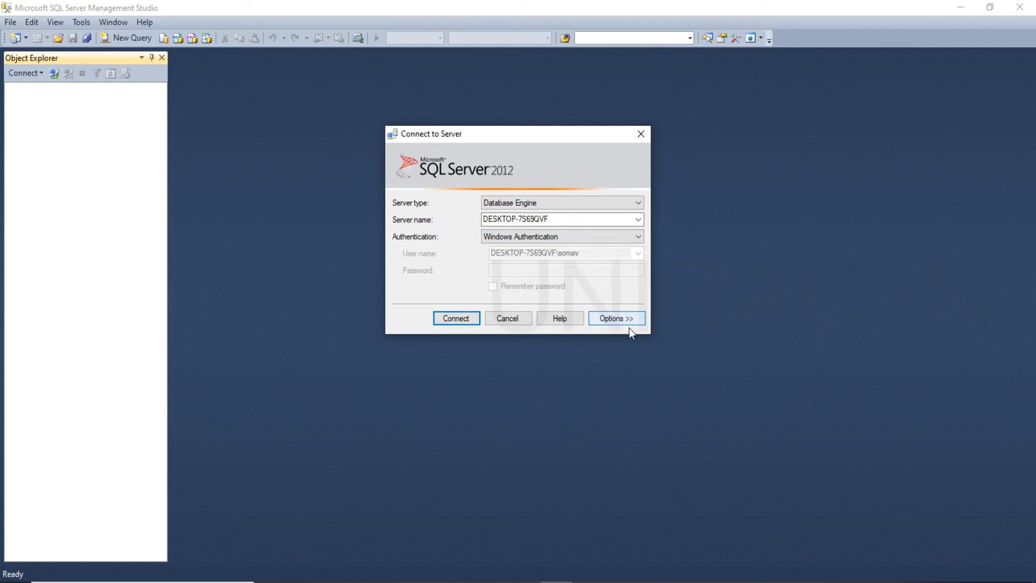
click(610, 319)
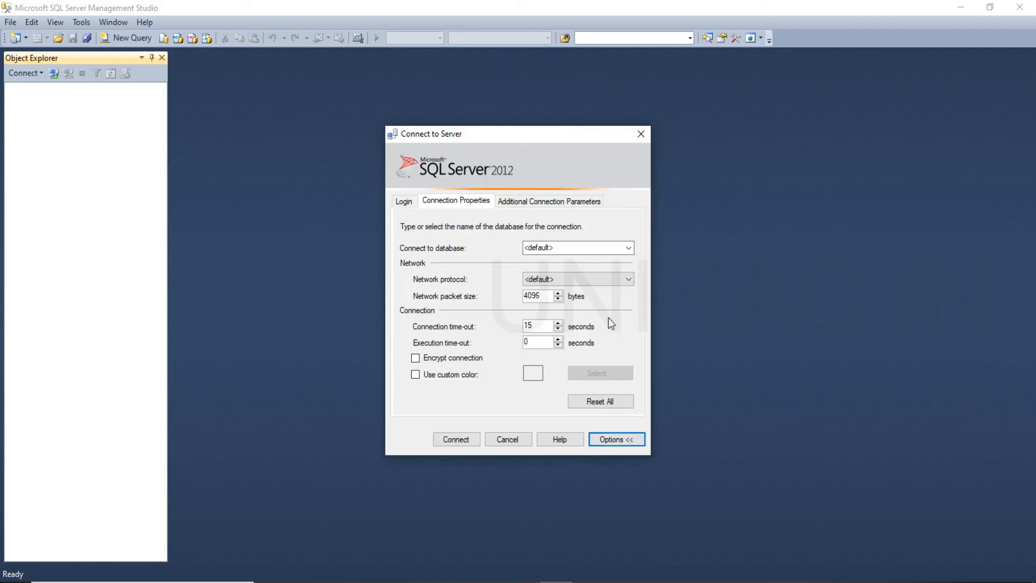
Connect to the Database Engine with SQL Server Authentication, using the login sa and entering its password.
click(404, 201)
click(559, 295)
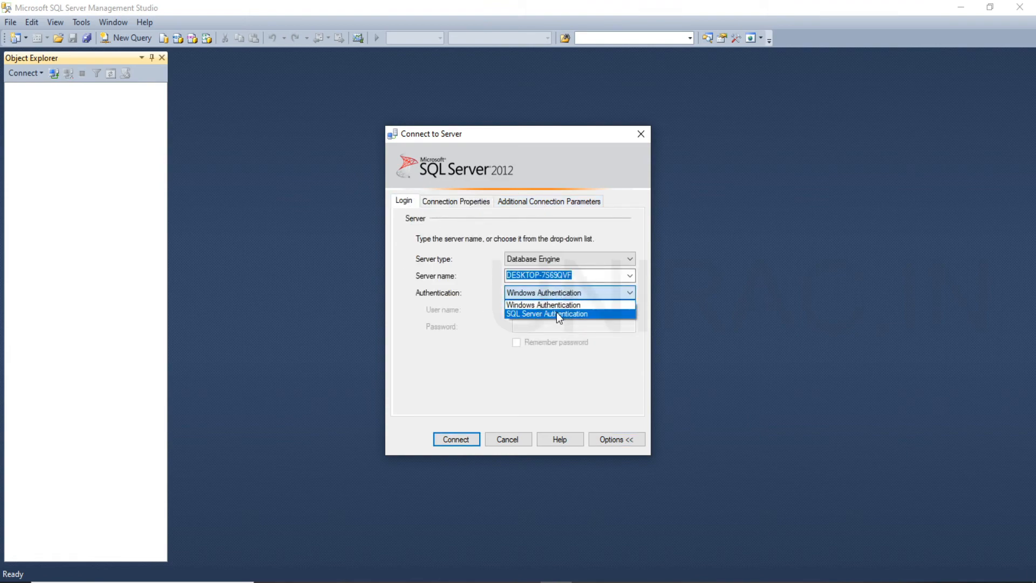
click(558, 315)
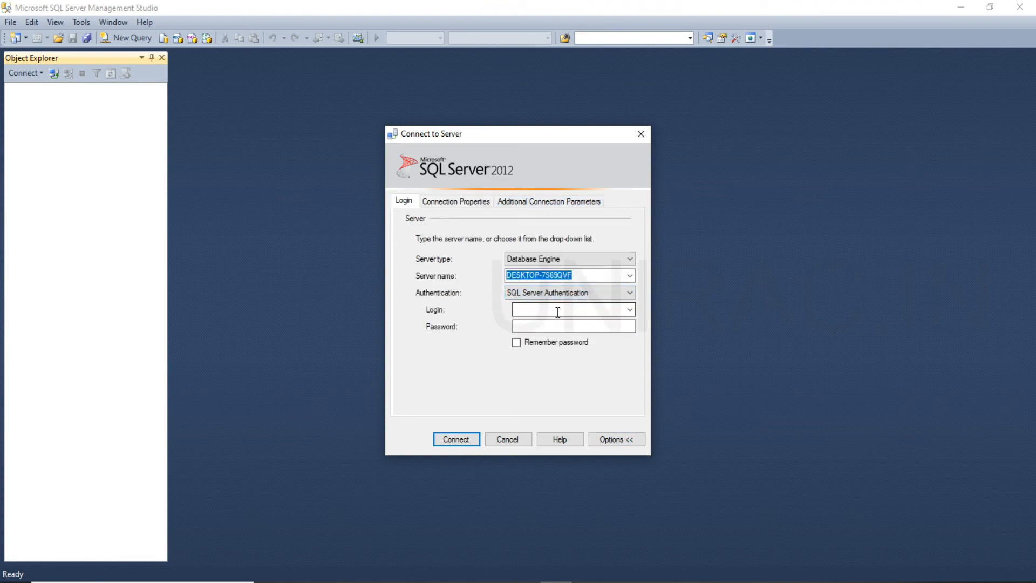
click(557, 313)
text(sa)
click(594, 322)
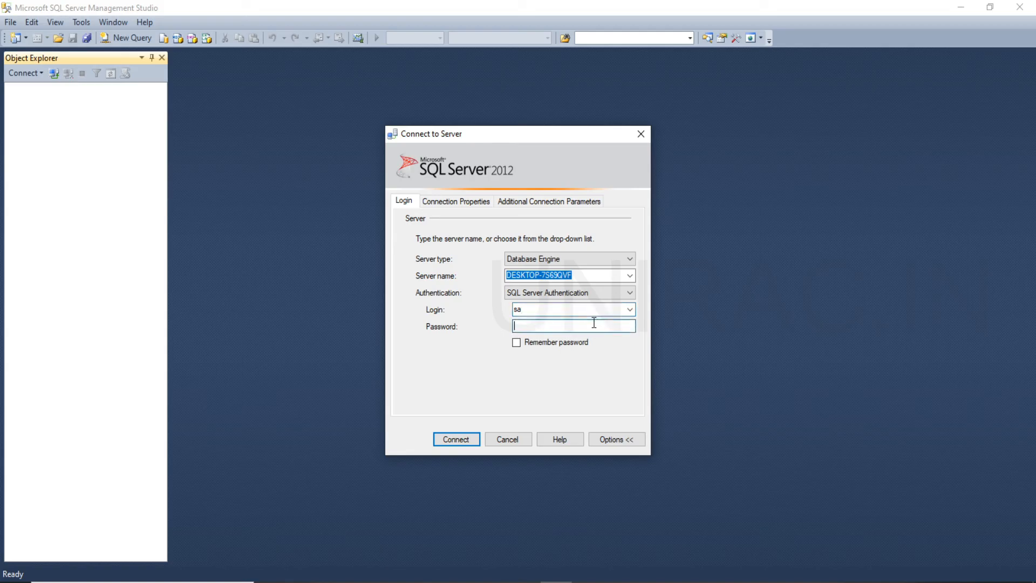
text(***********)
click(472, 440)
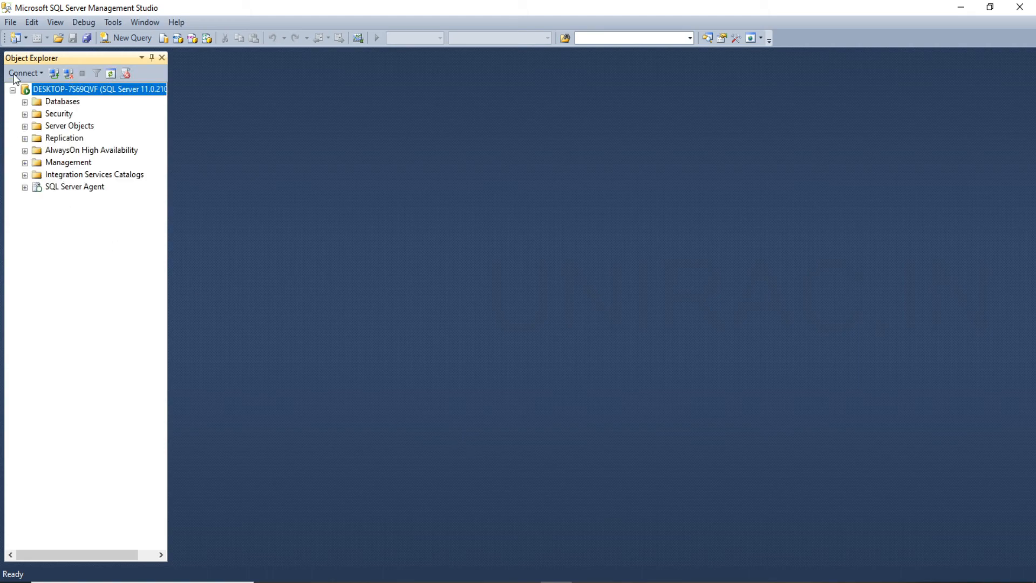
Expand the server's databases and examine the contents of ReportServer and ReportServerTempDB.
click(24, 102)
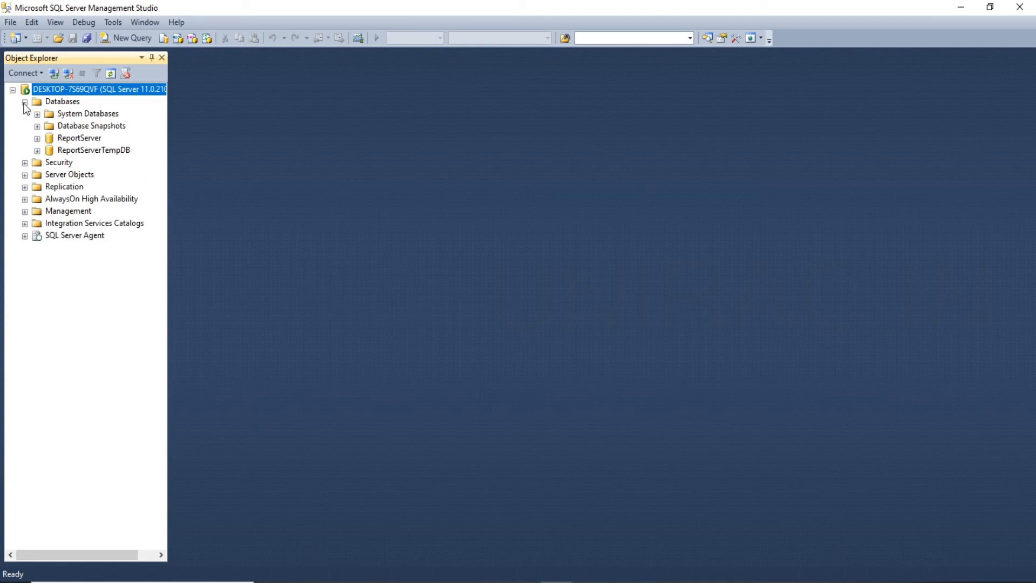
click(37, 138)
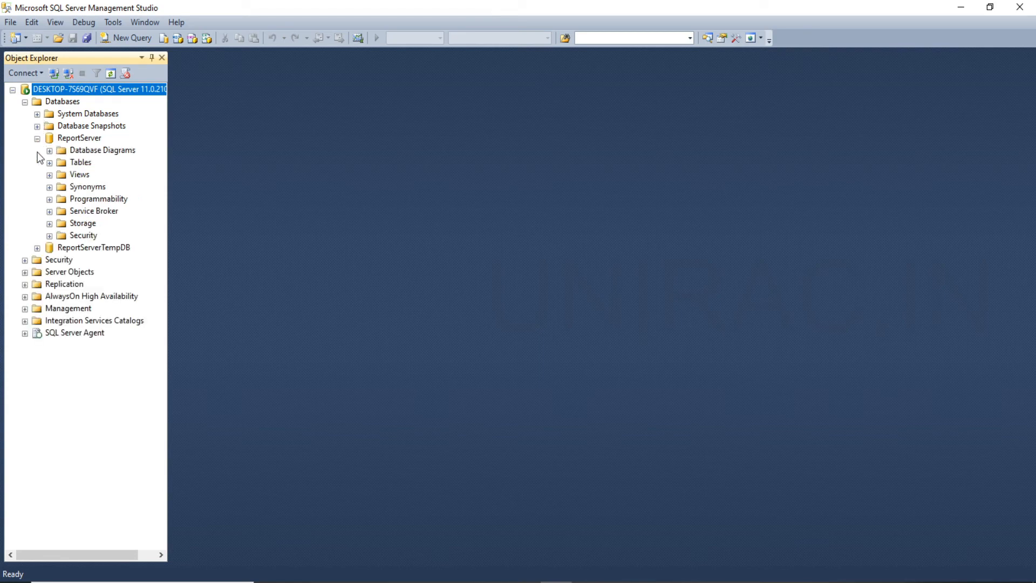
click(37, 249)
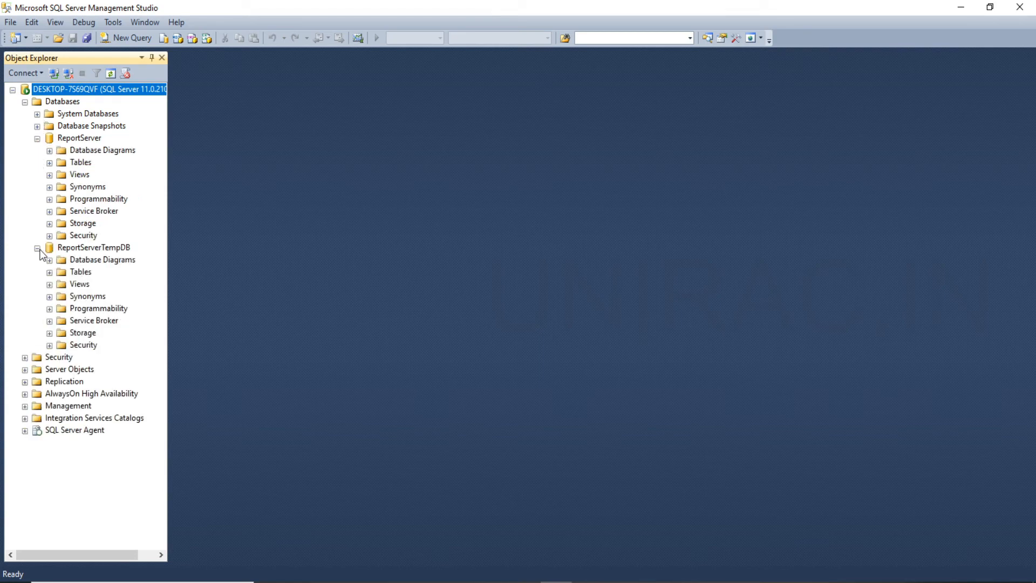
click(37, 139)
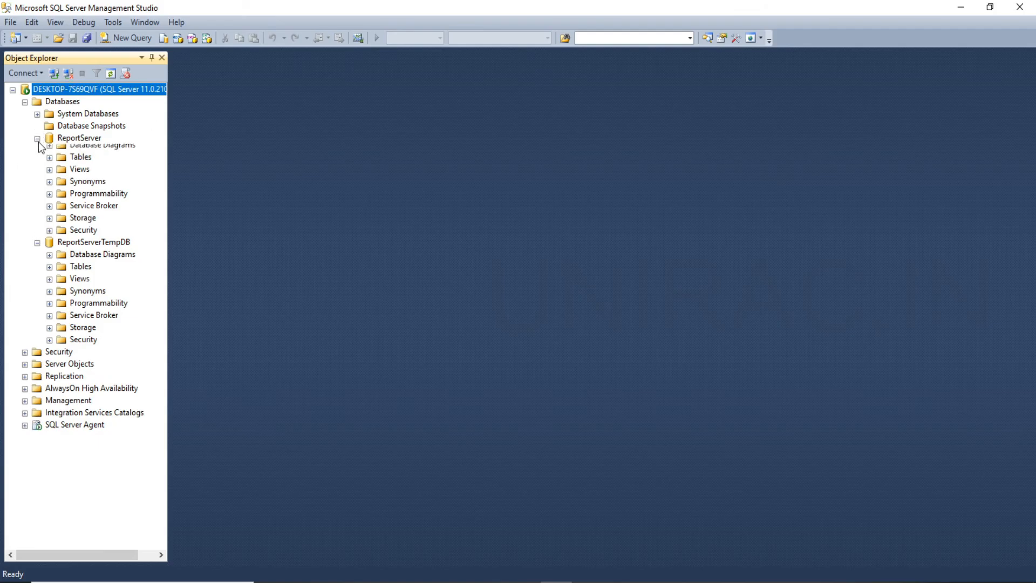
Examine the system databases master, model, msdb and tempdb, and collapse System Databases and ReportServerTempDB.
click(37, 115)
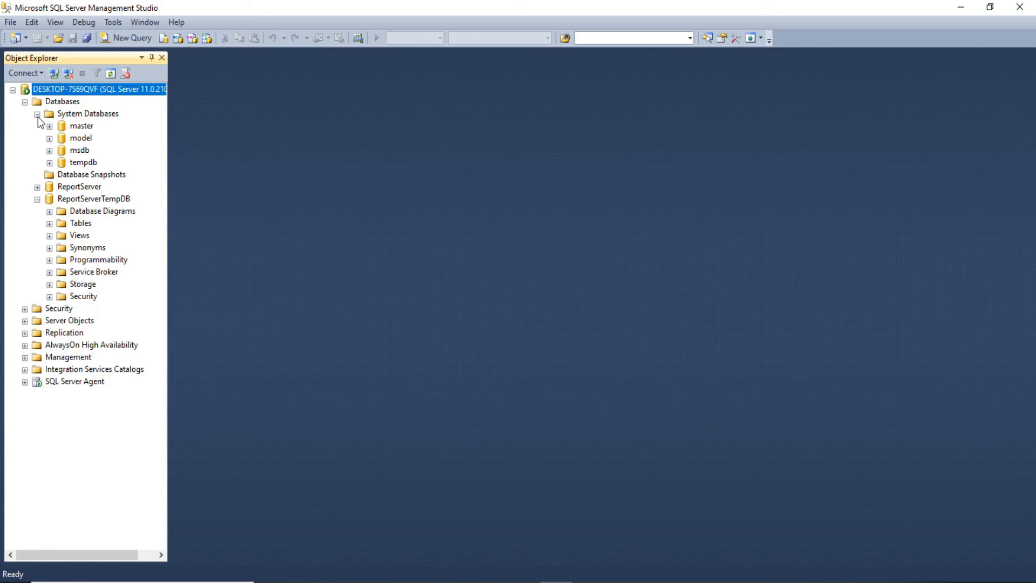
click(90, 114)
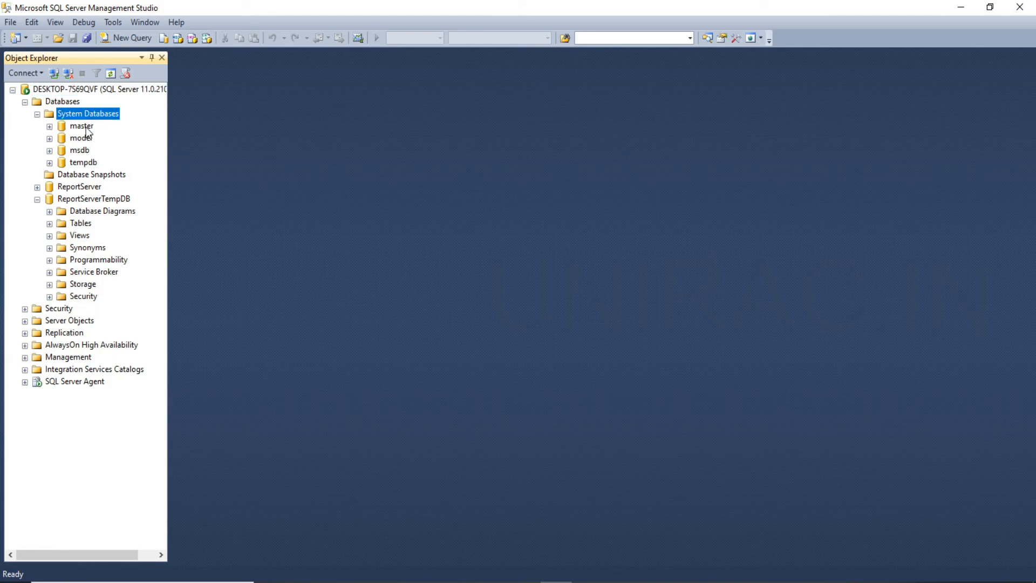
click(85, 128)
click(83, 139)
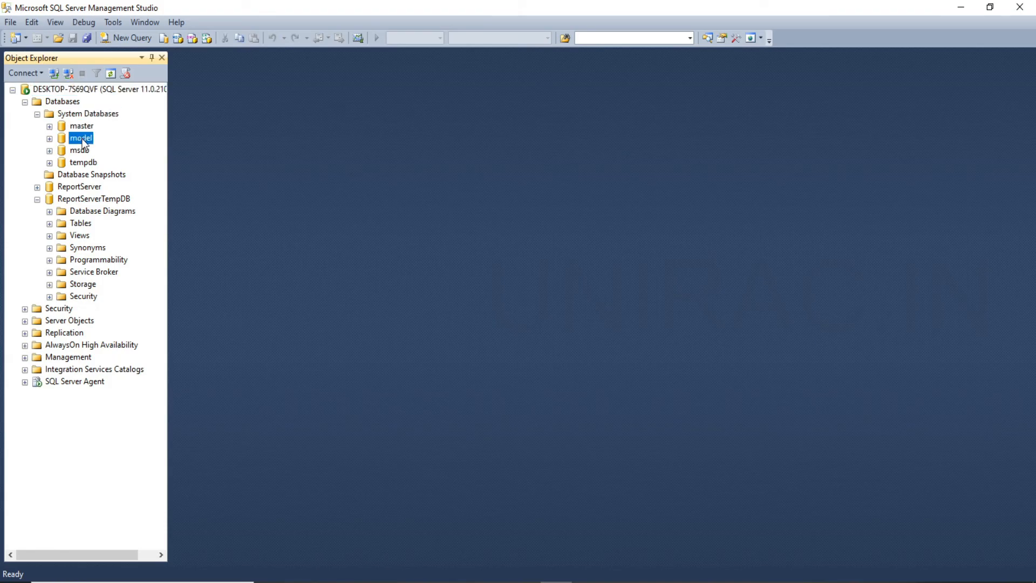
click(81, 151)
click(83, 163)
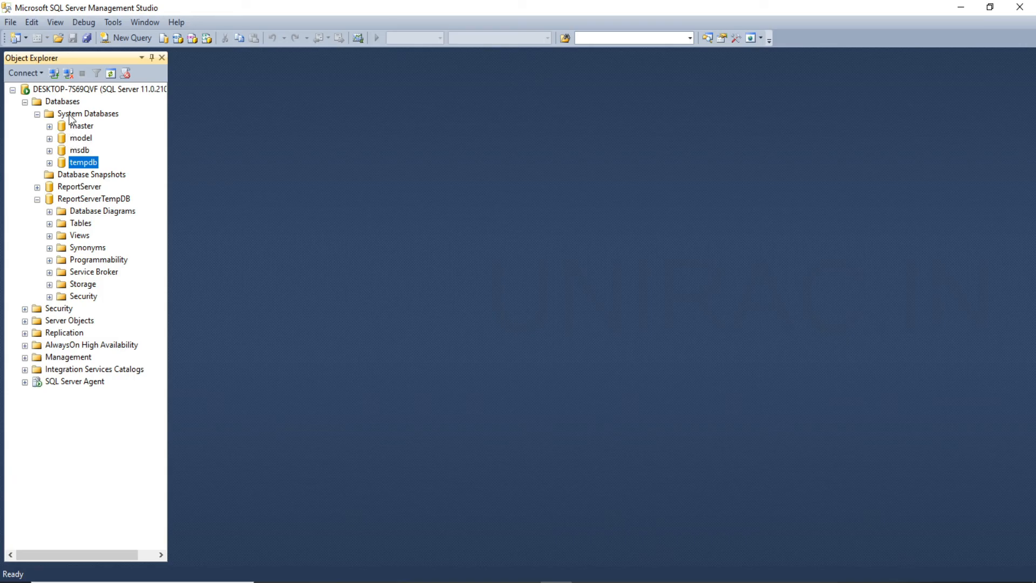
click(38, 114)
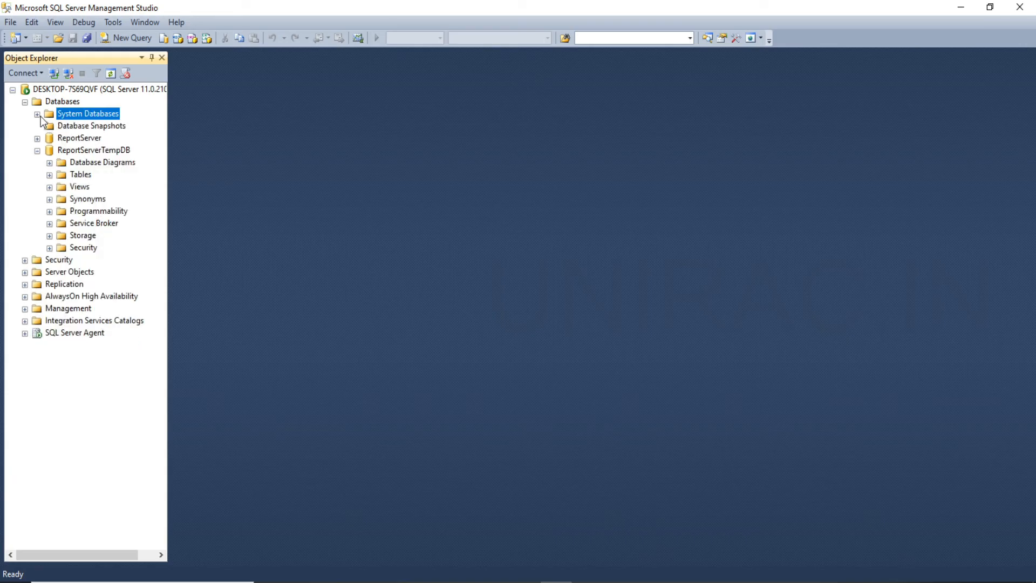
click(37, 150)
Examine the server's security logins and the commands available for the Logins folder, including New Login, without running any.
click(24, 163)
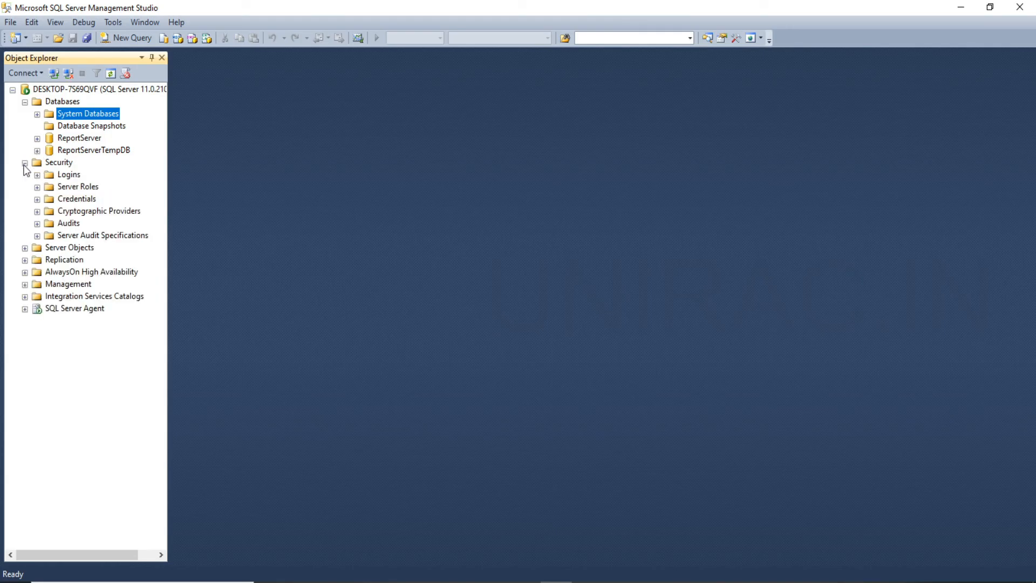
click(37, 175)
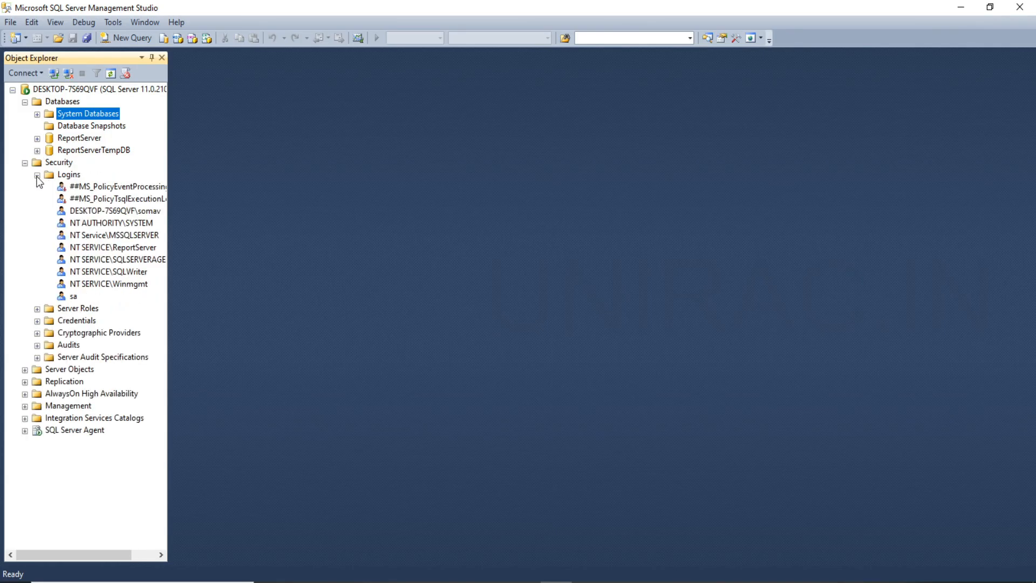
click(75, 177)
right_click(76, 178)
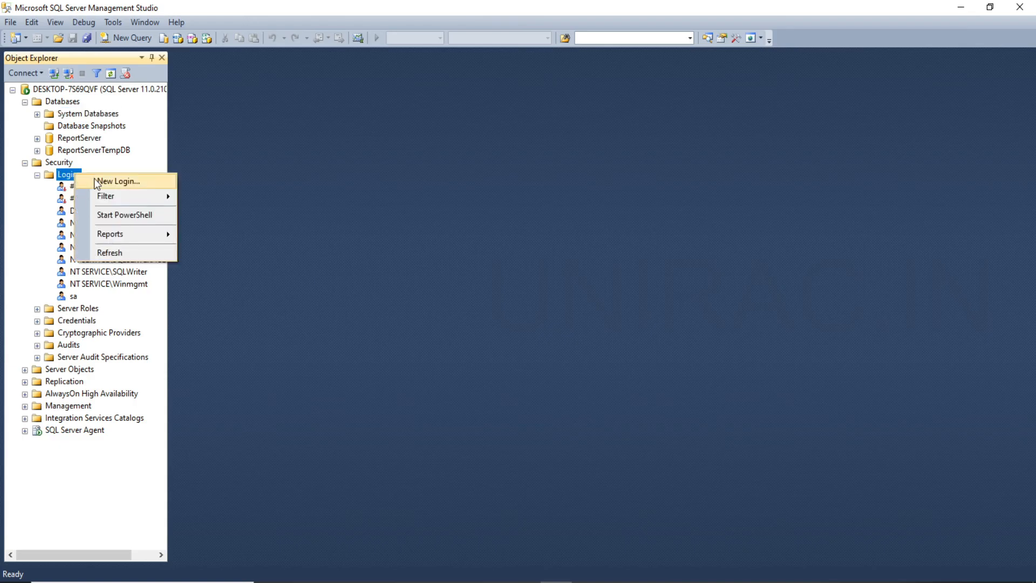
click(16, 229)
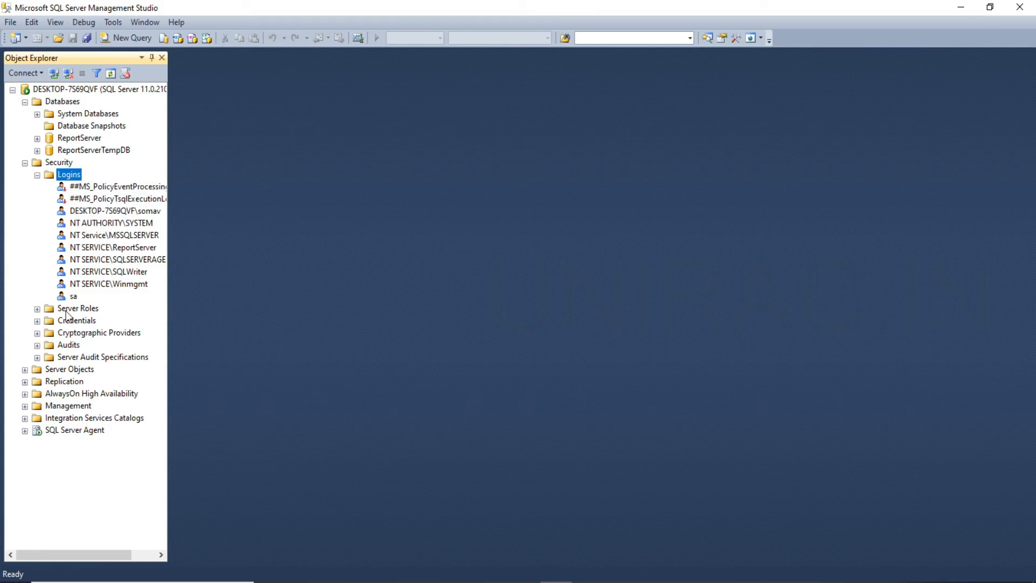
Examine the Management node with Security collapsed, checking Maintenance Plans and selecting the current log under SQL Server Logs.
click(25, 406)
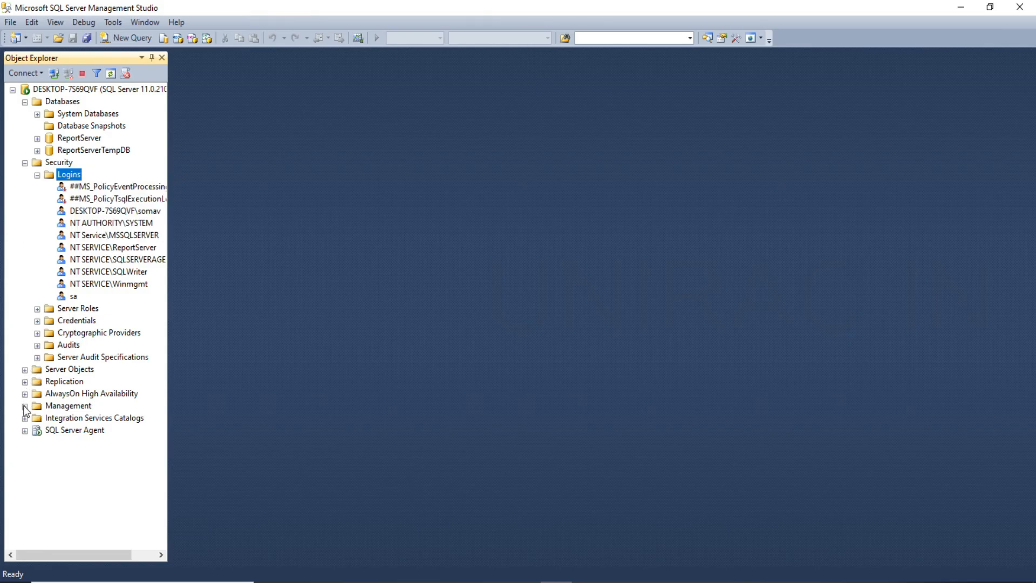
click(74, 406)
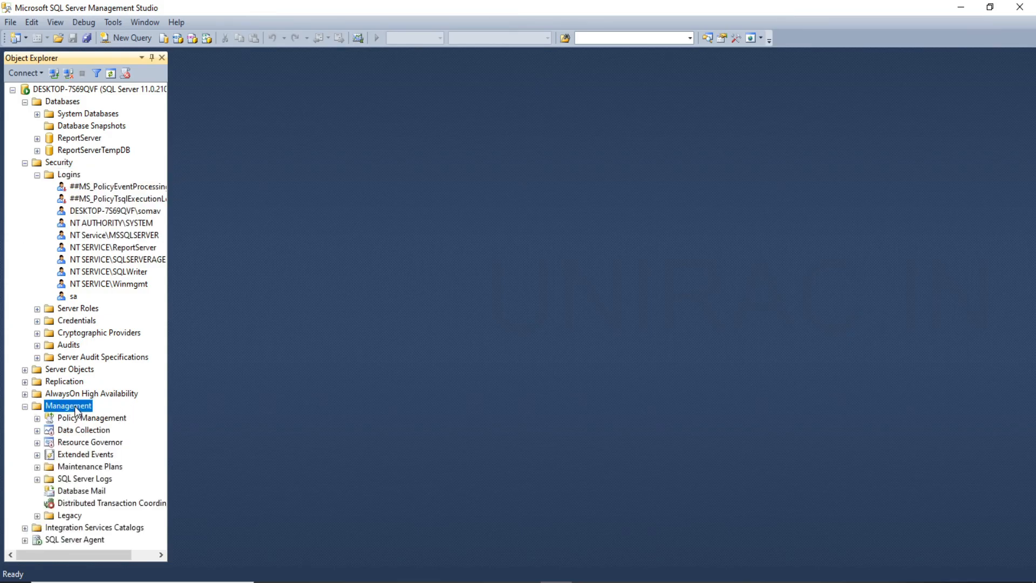
click(24, 162)
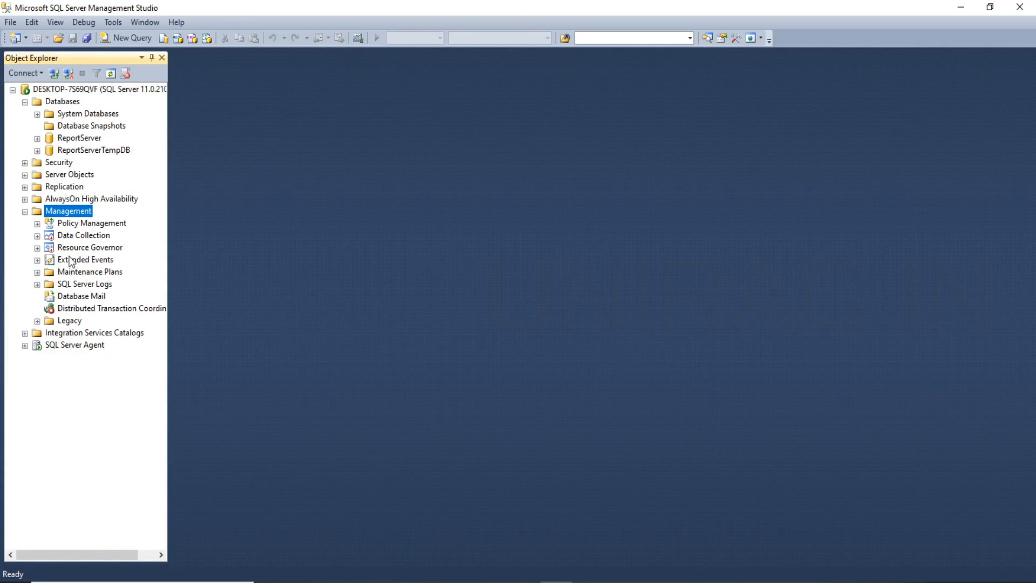
click(37, 272)
click(83, 272)
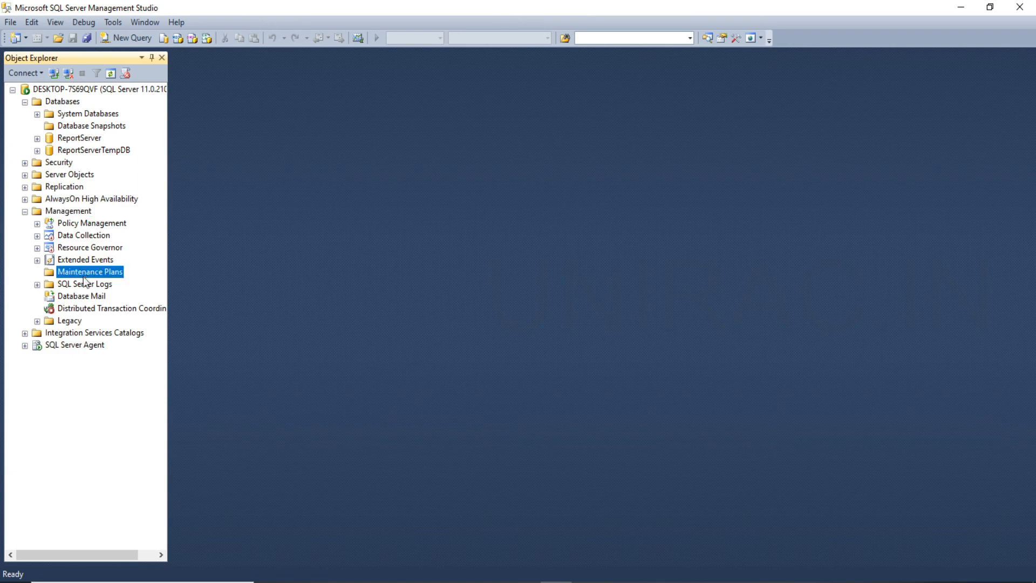
click(83, 284)
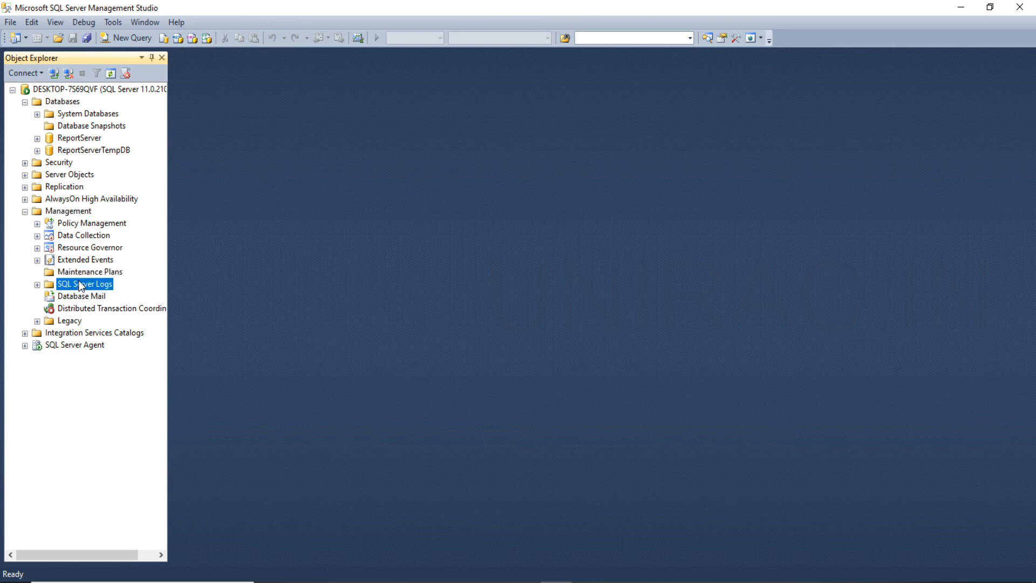
click(37, 284)
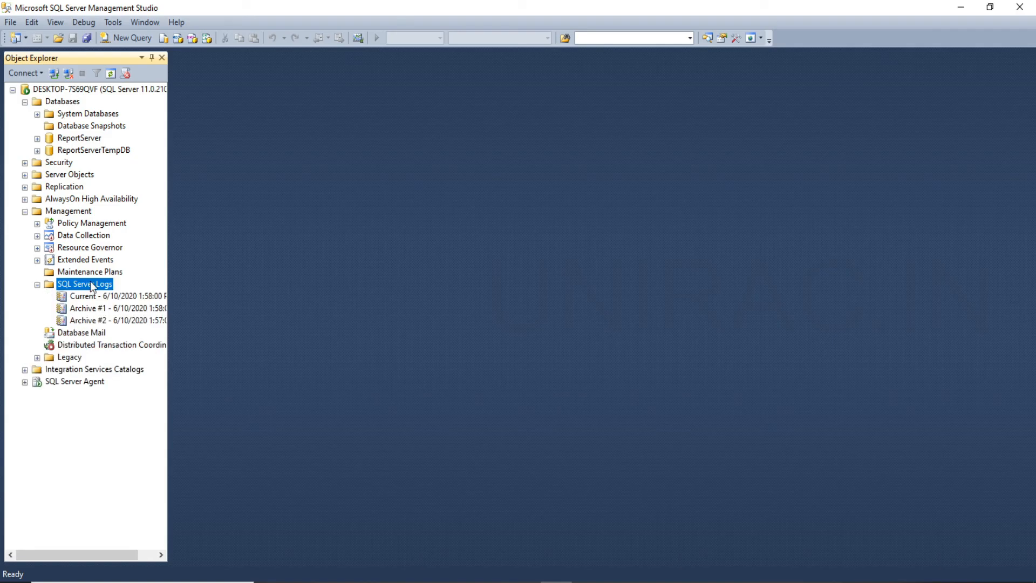
click(97, 297)
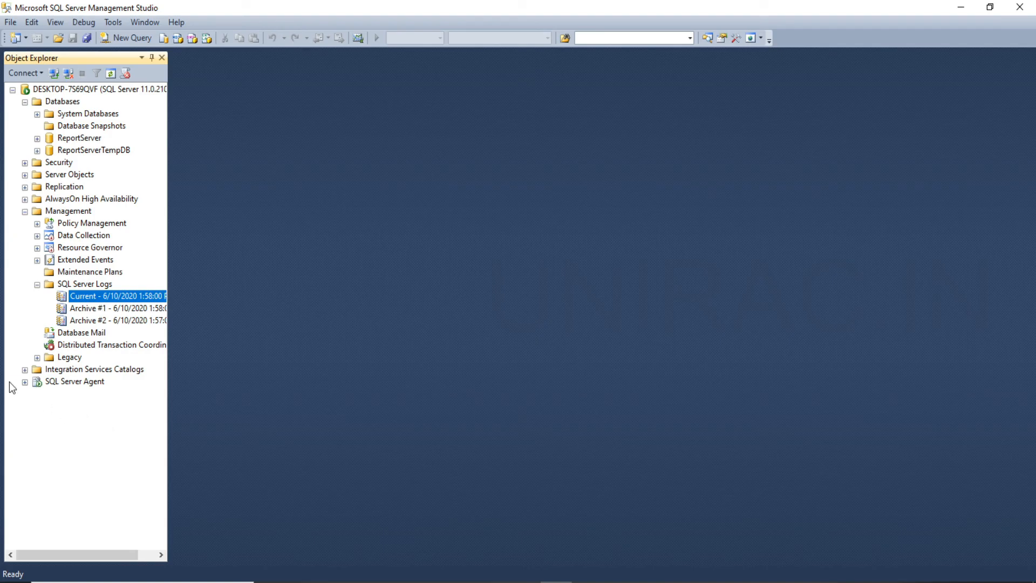
Examine the jobs under SQL Server Agent and the agent's available commands, such as Stop and Restart, without running any.
click(25, 382)
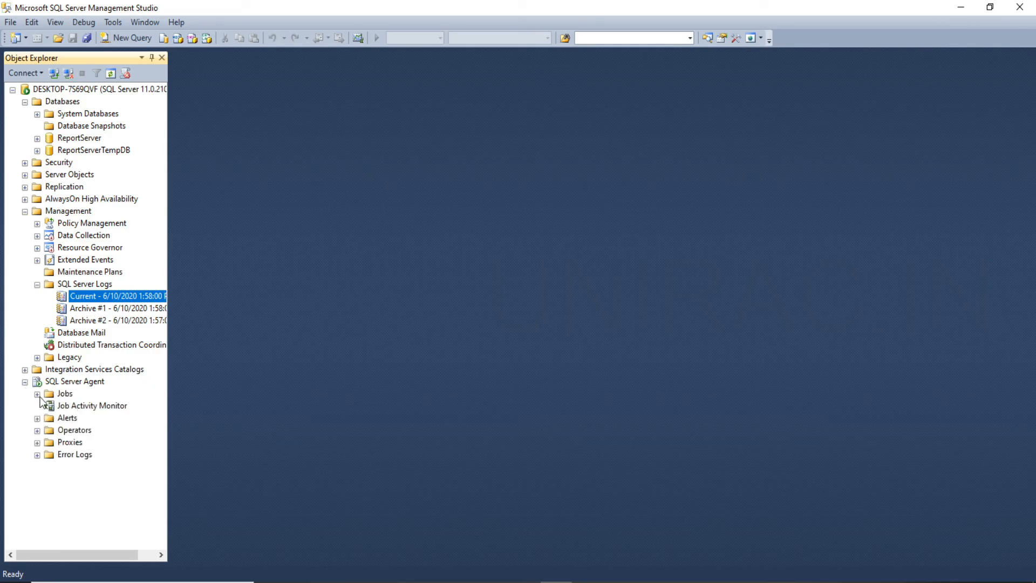
click(68, 396)
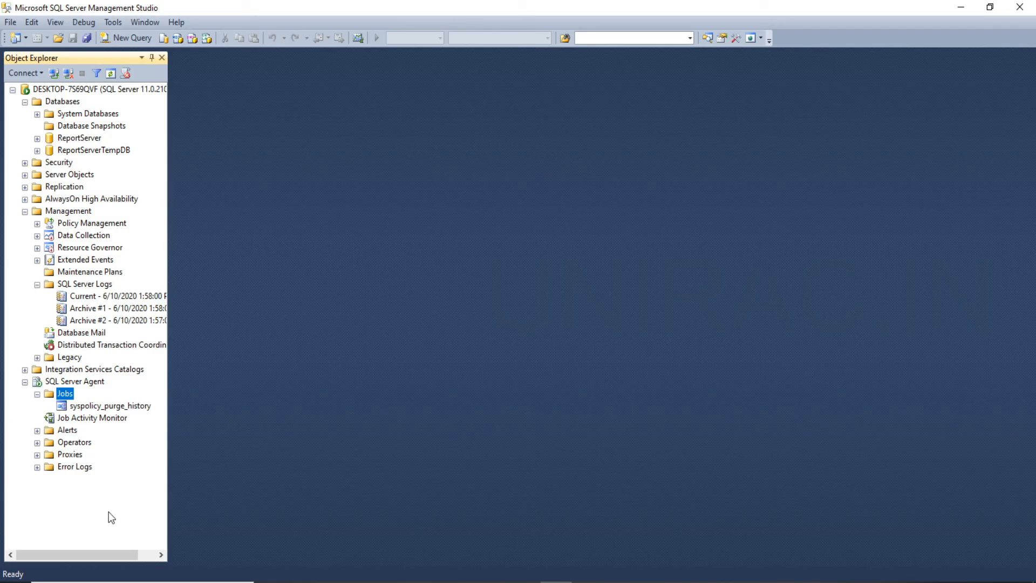
right_click(76, 387)
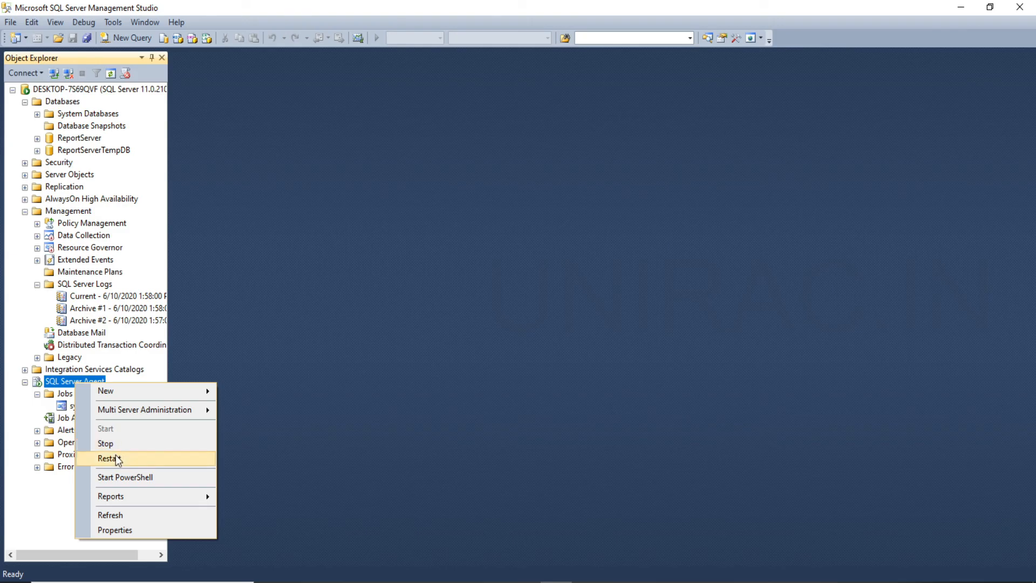
click(148, 139)
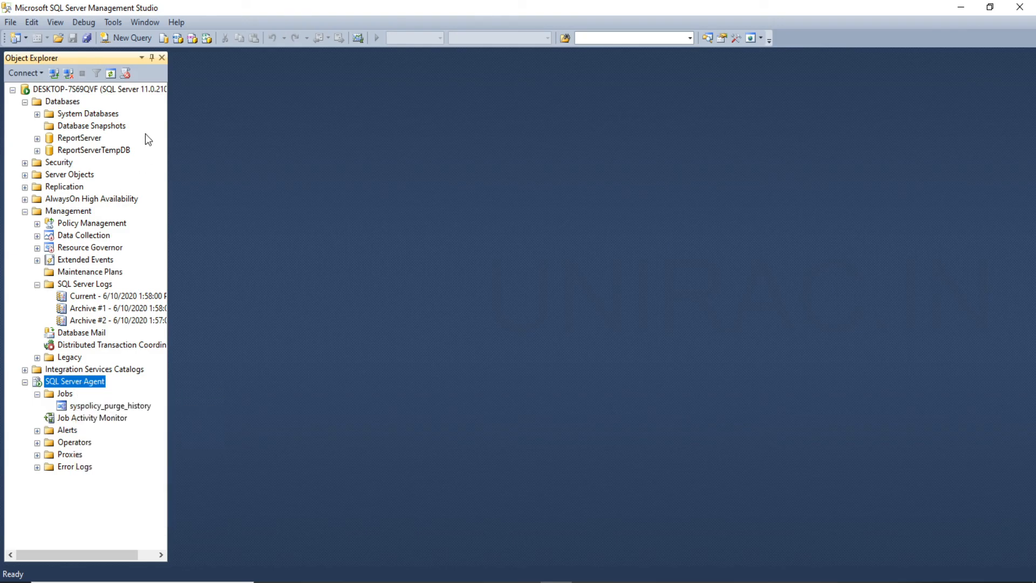
Collapse the Databases, Management and SQL Server Agent nodes in the server tree.
click(24, 102)
click(25, 163)
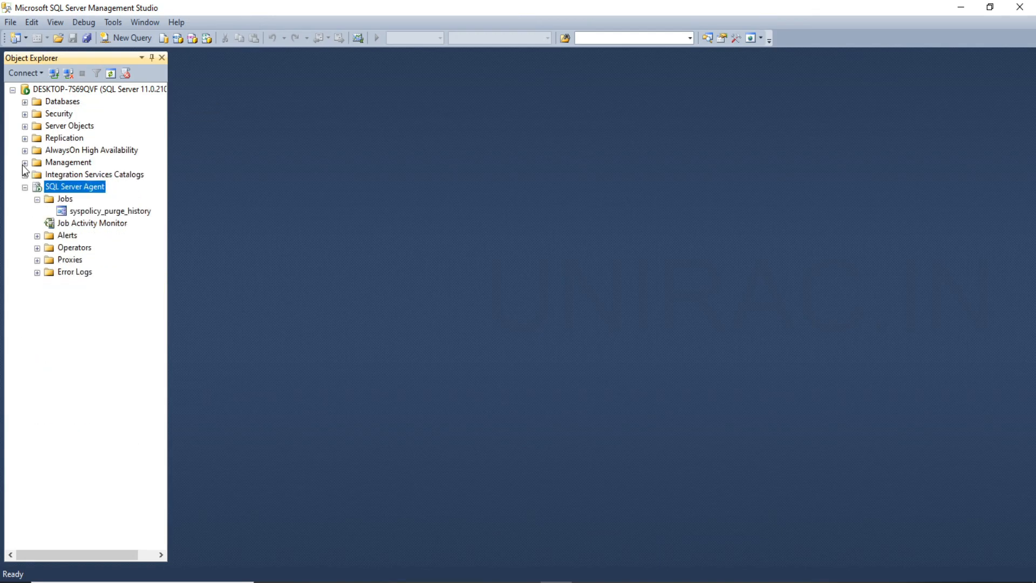
click(25, 188)
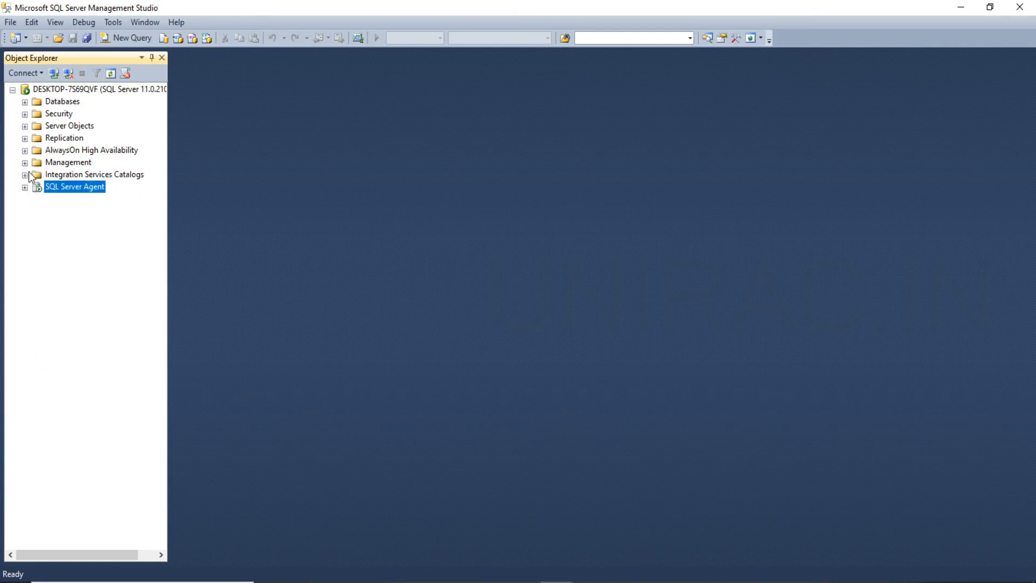
Start a new database under the server's Databases folder, name it ptmdb, and widen the Logical Name column of its file list.
click(25, 102)
click(53, 102)
right_click(52, 103)
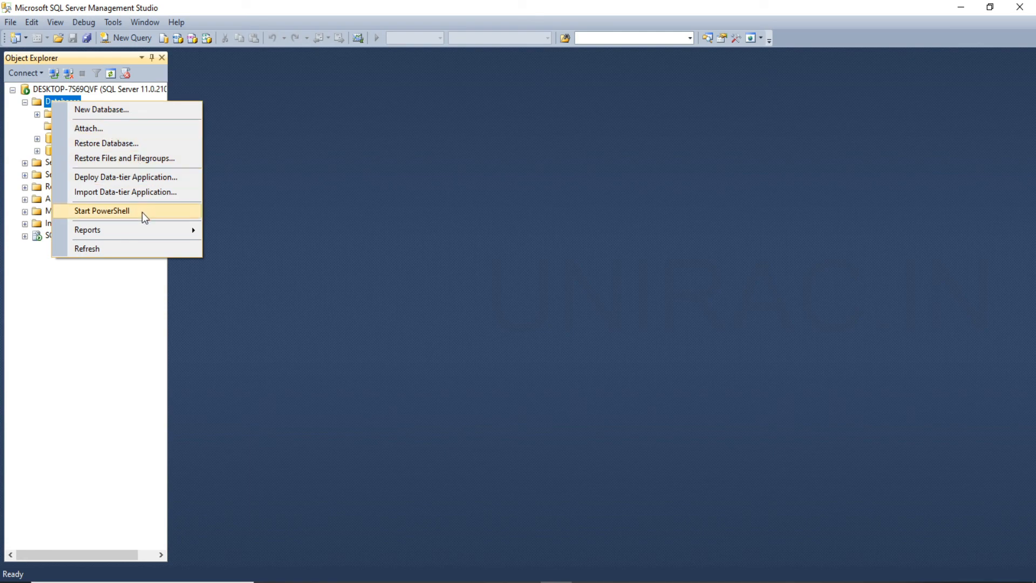
click(143, 106)
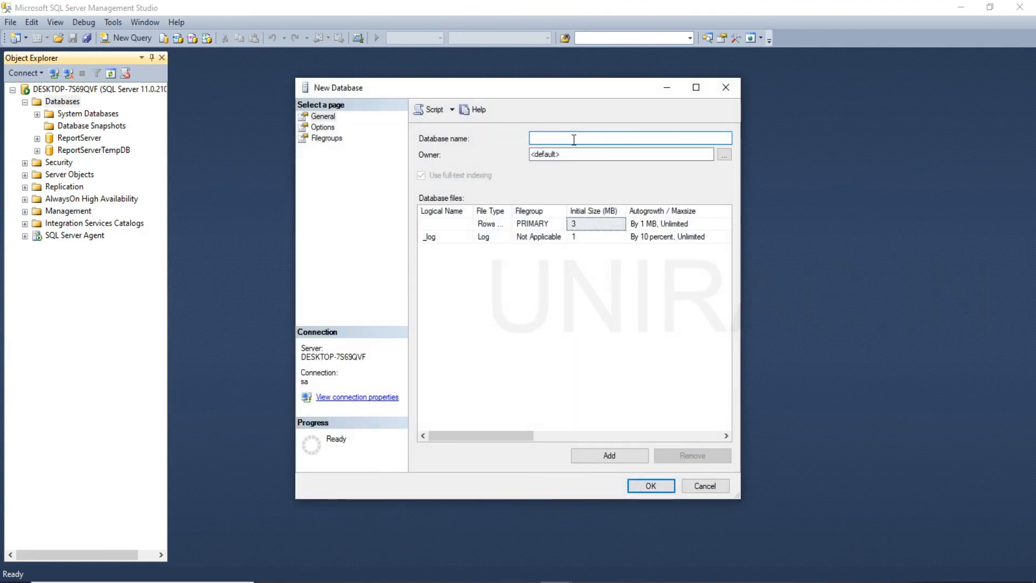
text(prod)
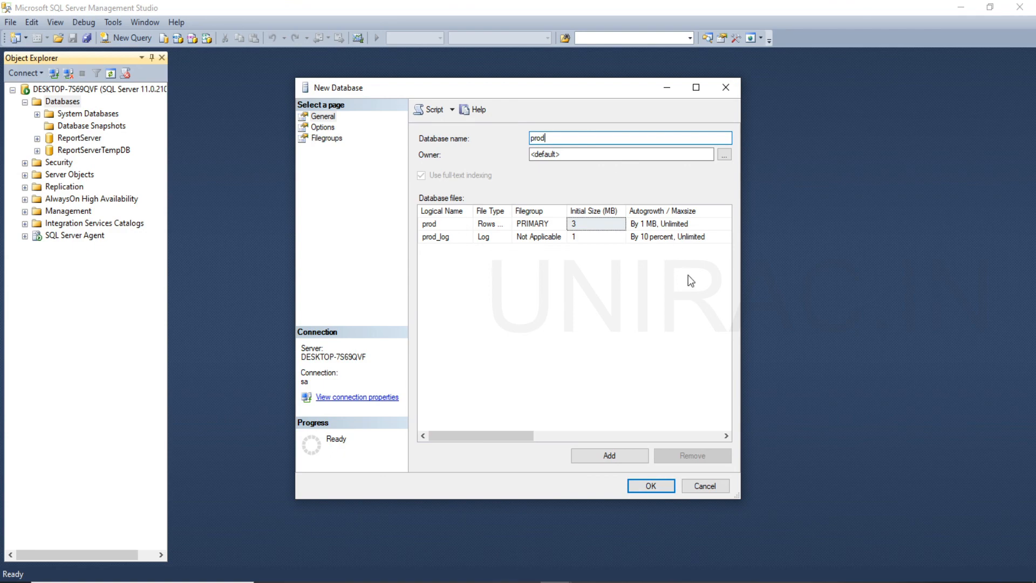
key(BackSpace)
key(BackSpace)
key(BackSpace)
key(BackSpace)
text(ptmdb)
drag(473, 212, 537, 222)
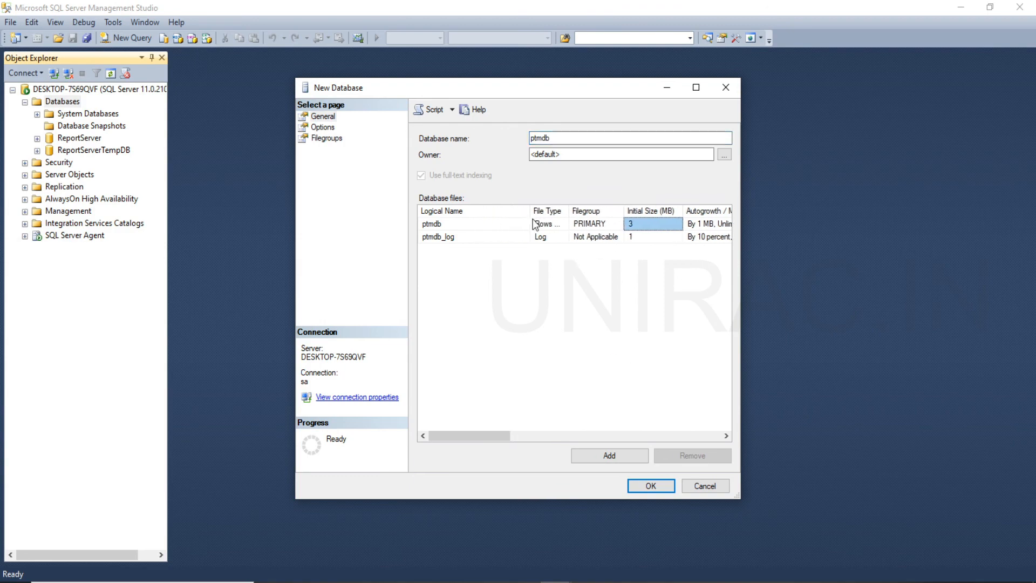
Examine the new database's owner setting and the logical names and file types of its data and log files.
click(601, 154)
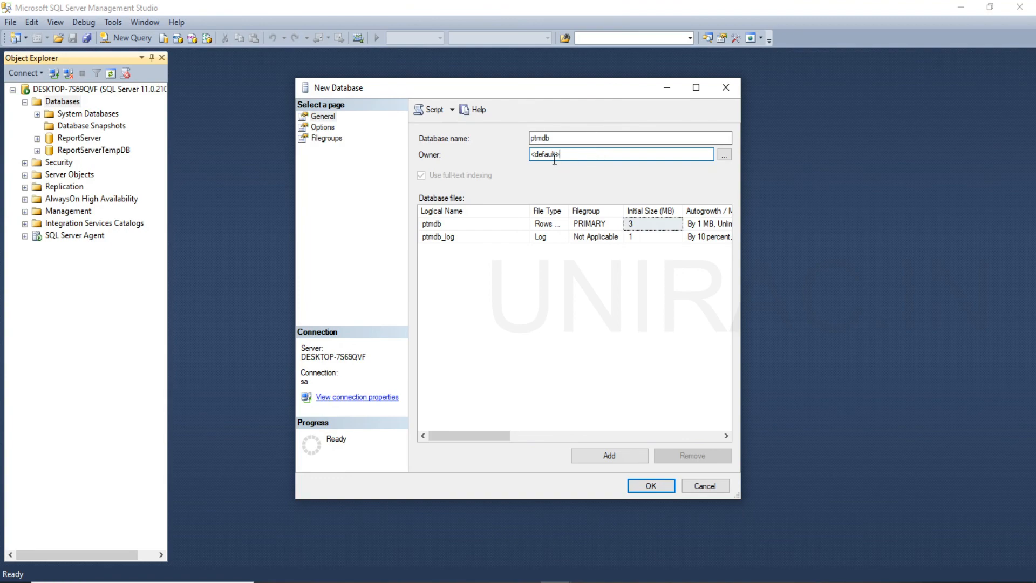
drag(566, 155, 503, 153)
click(462, 224)
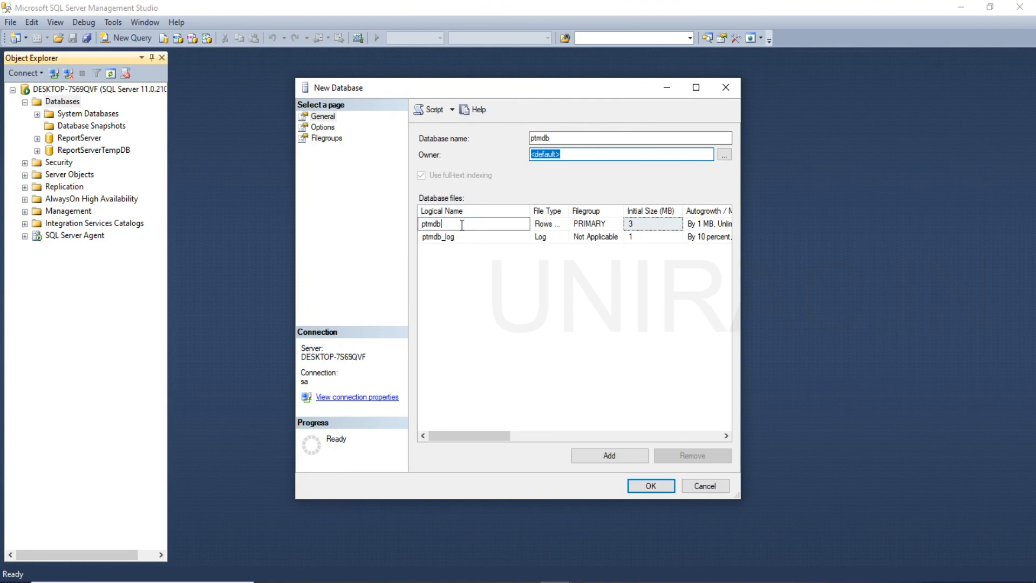
click(460, 238)
click(458, 223)
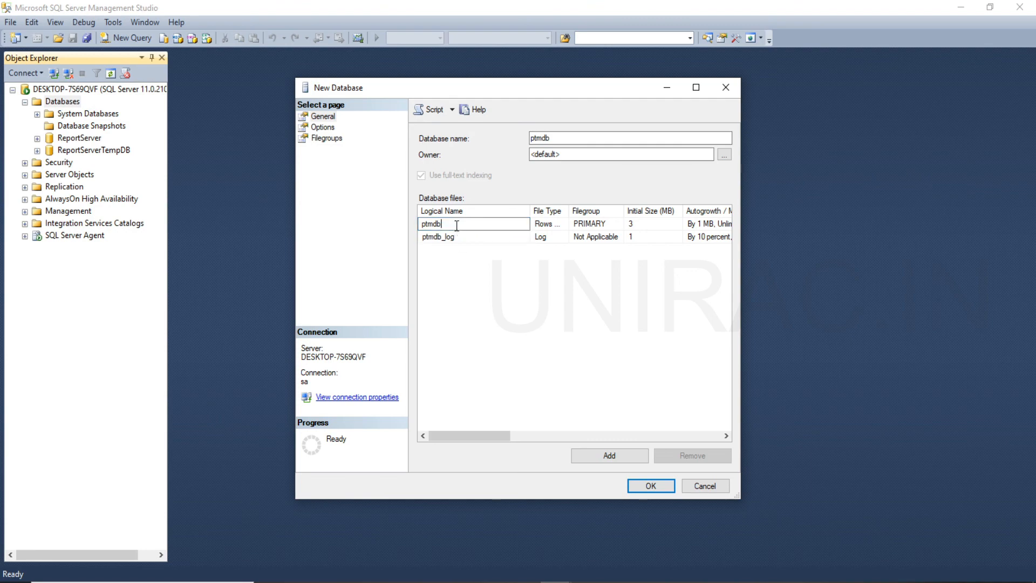
click(456, 237)
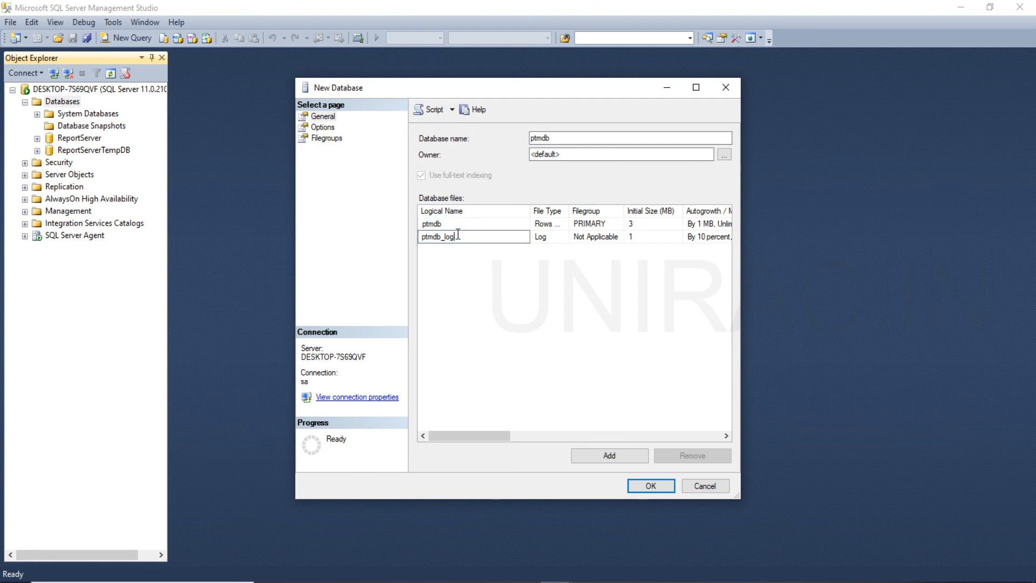
click(551, 238)
Examine the full storage paths of the ptmdb data file and the ptmdb_log file.
drag(468, 436, 630, 436)
click(655, 226)
click(677, 236)
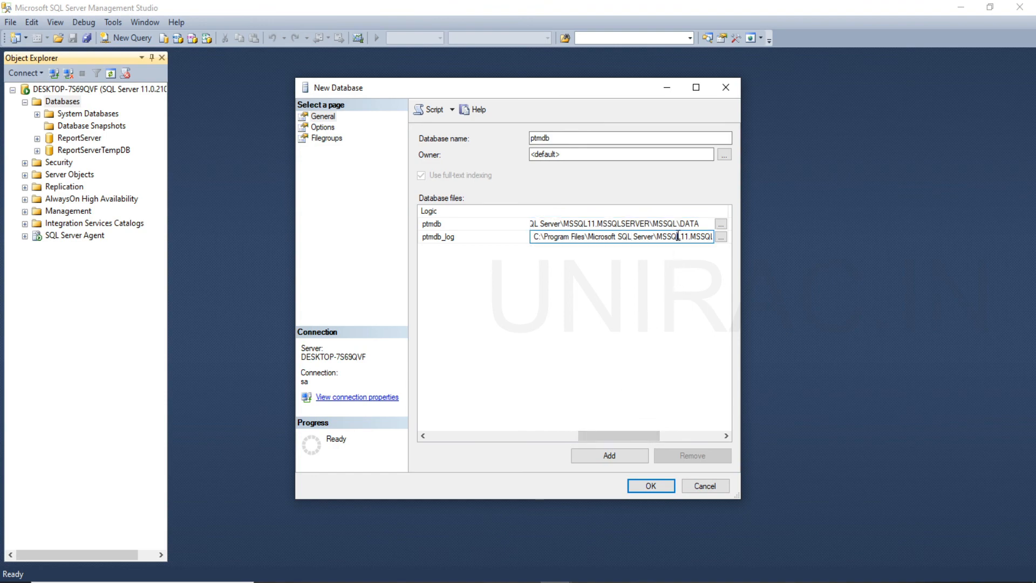
drag(677, 236, 760, 237)
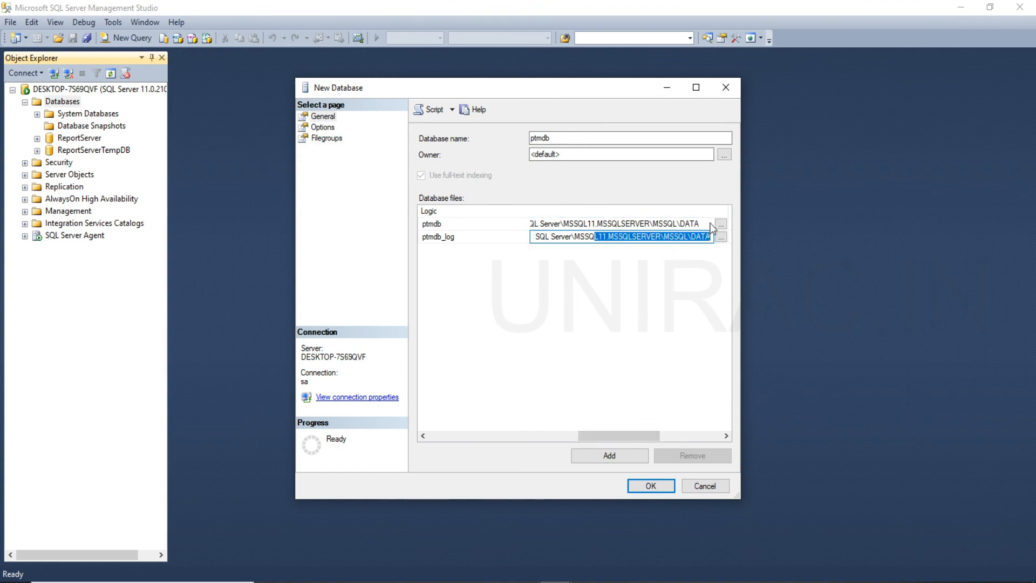
click(678, 224)
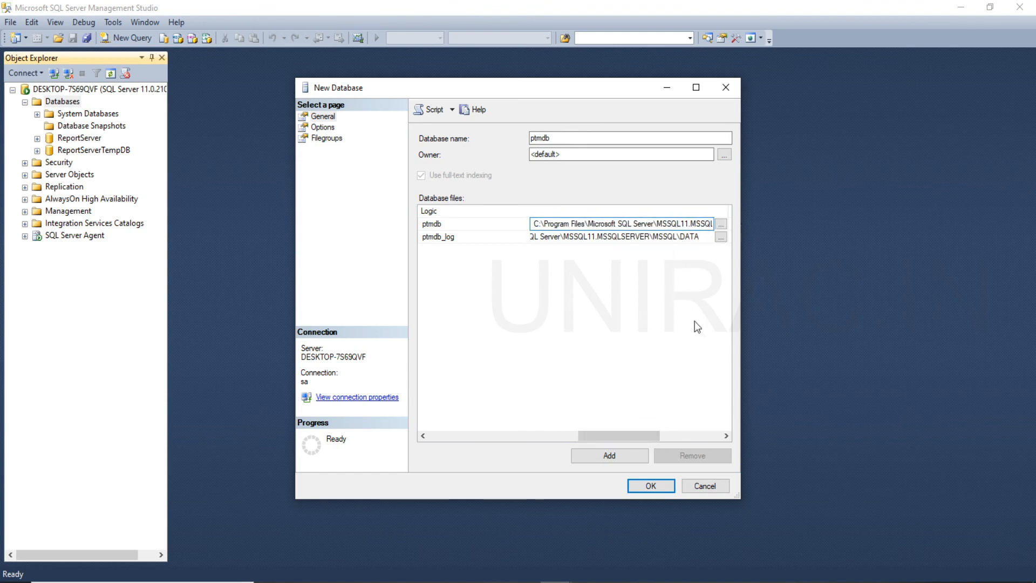
key(ctrl+a)
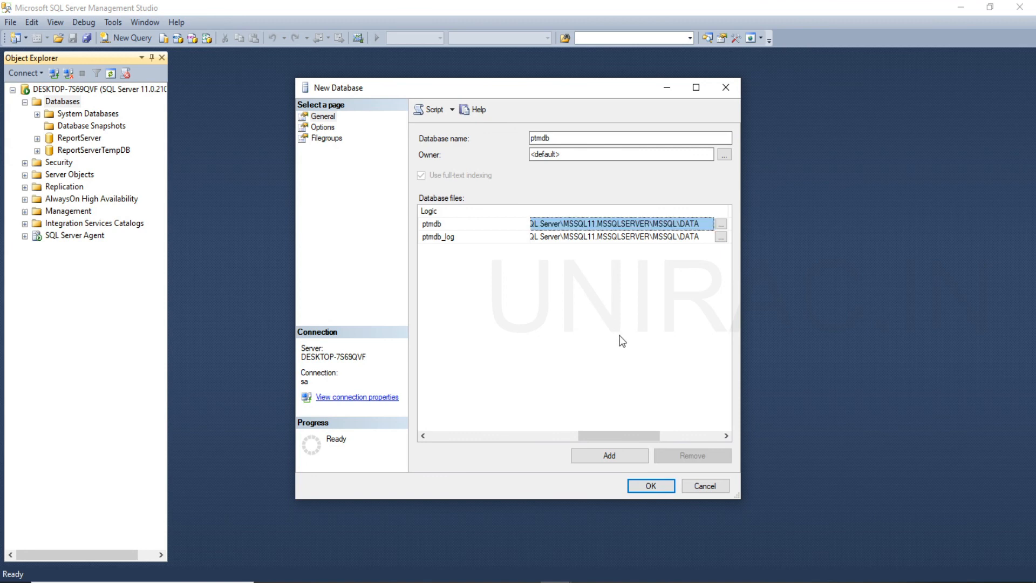
Add an empty row to the database files list and remove it again.
click(618, 456)
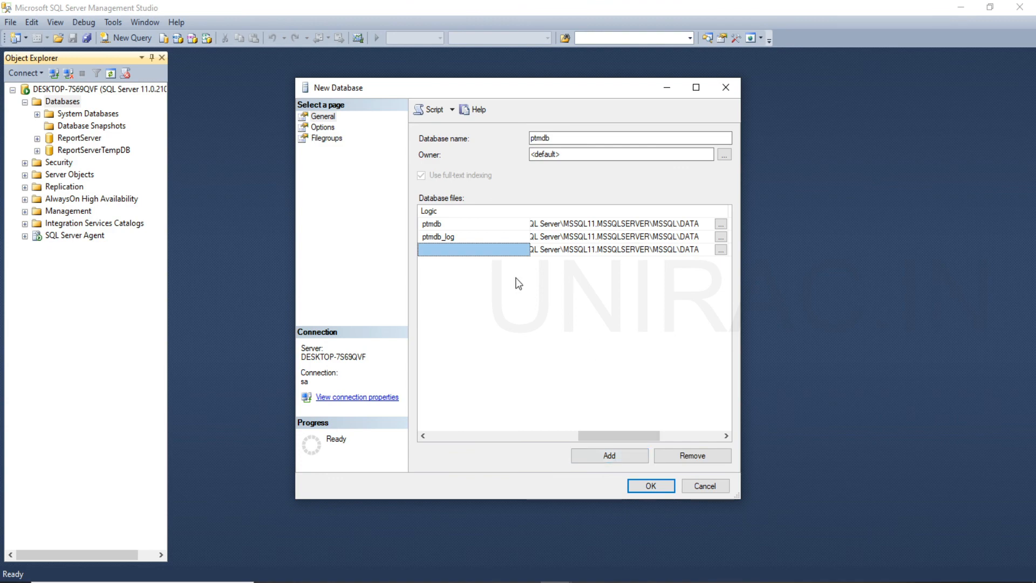
click(674, 454)
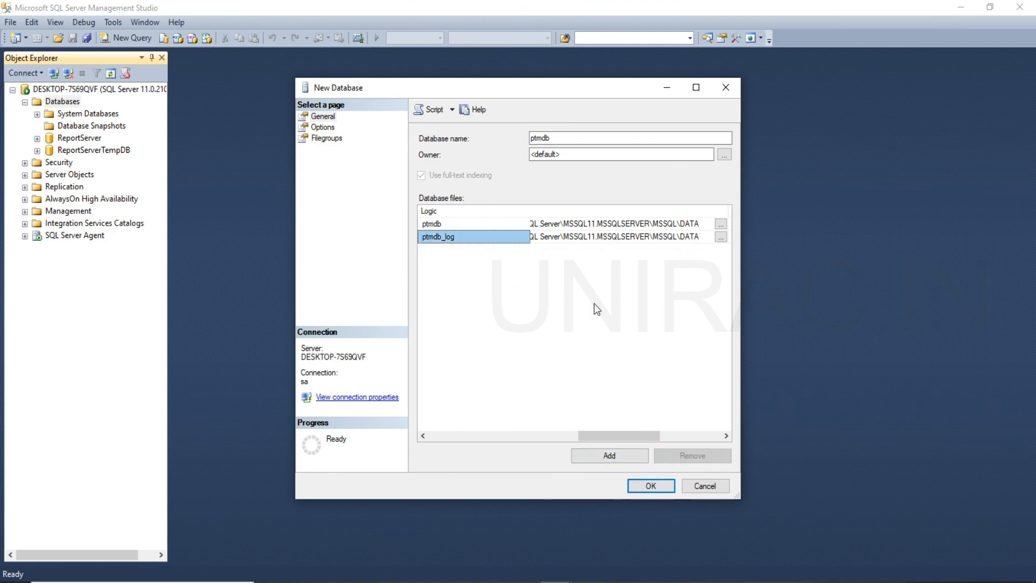
Examine the new database's Options page, including its automatic, containment and cursor settings, and its Filegroups page.
click(327, 126)
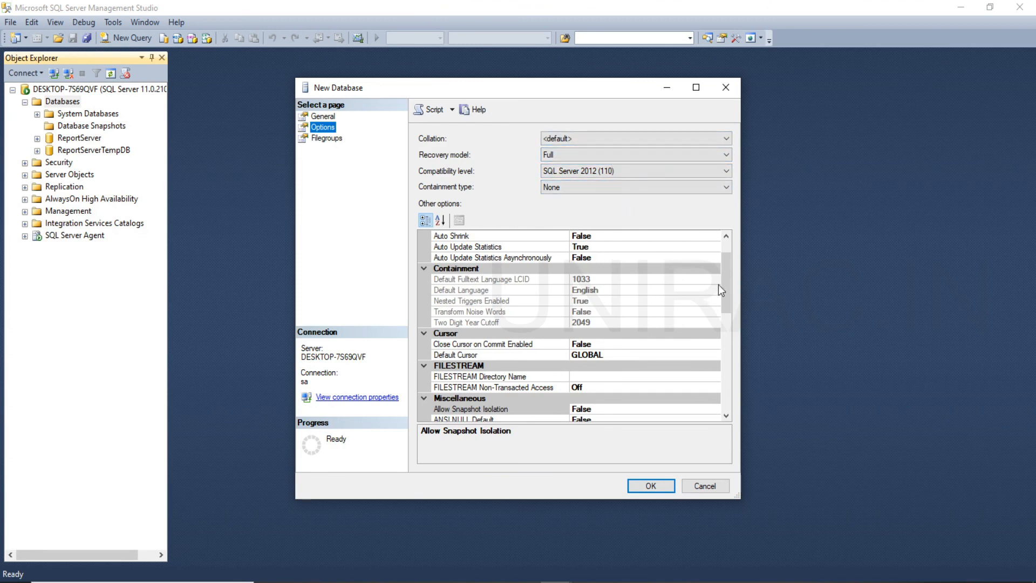
drag(725, 279, 733, 240)
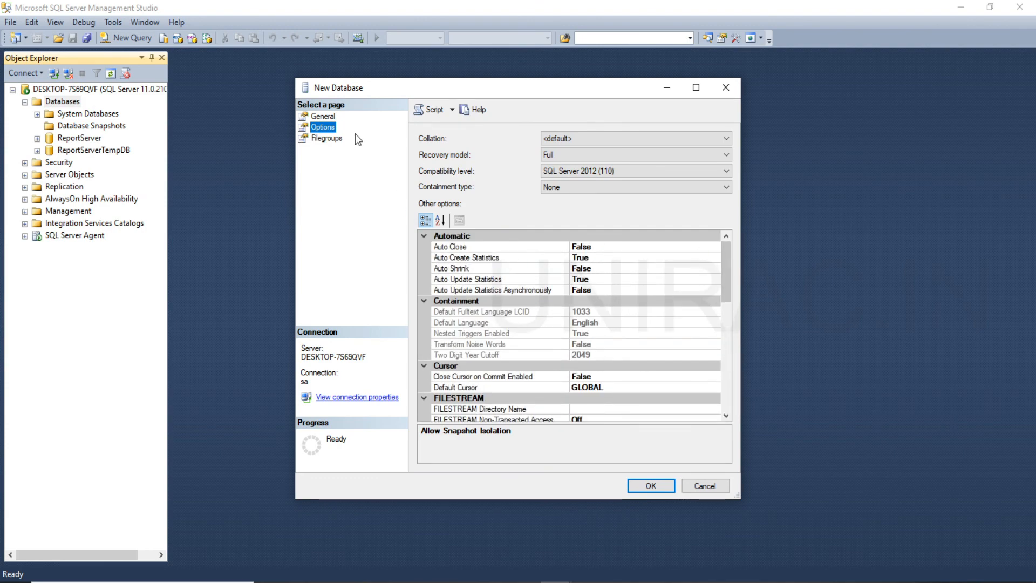
click(338, 139)
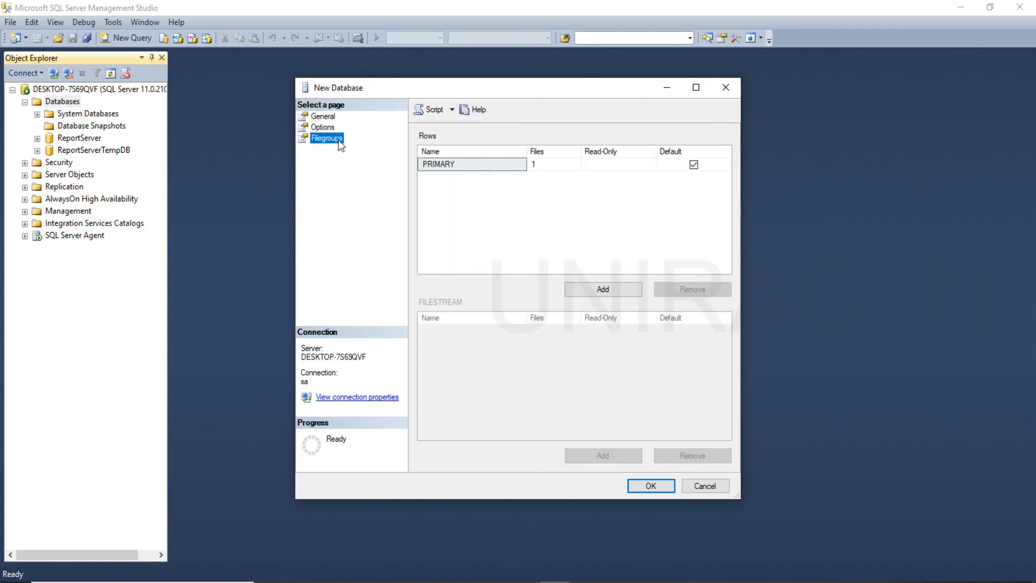
Examine the available compatibility levels and collations on the Options page, keeping SQL Server 2012 (110) and the default collation.
click(331, 127)
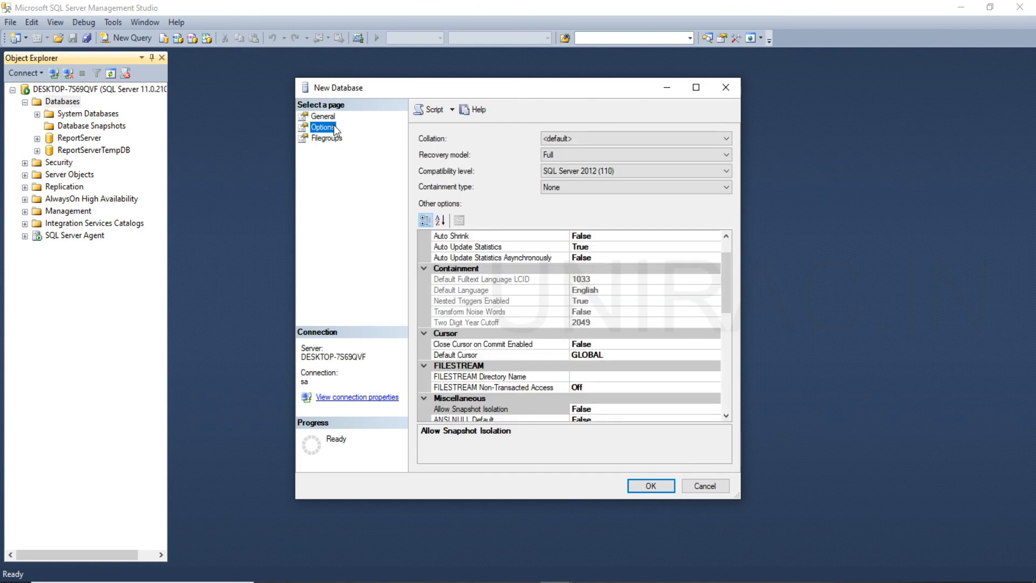
click(600, 172)
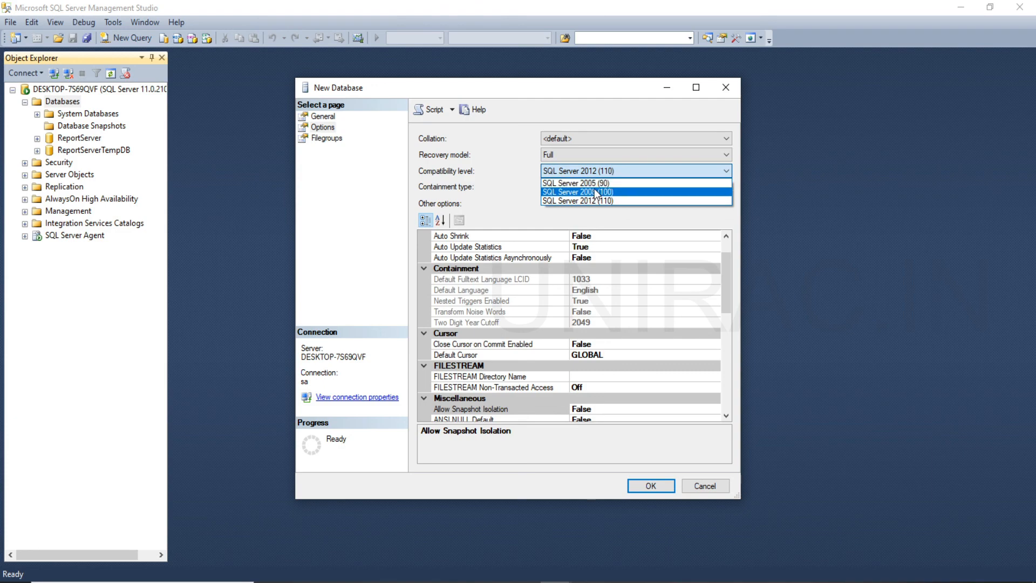
click(594, 201)
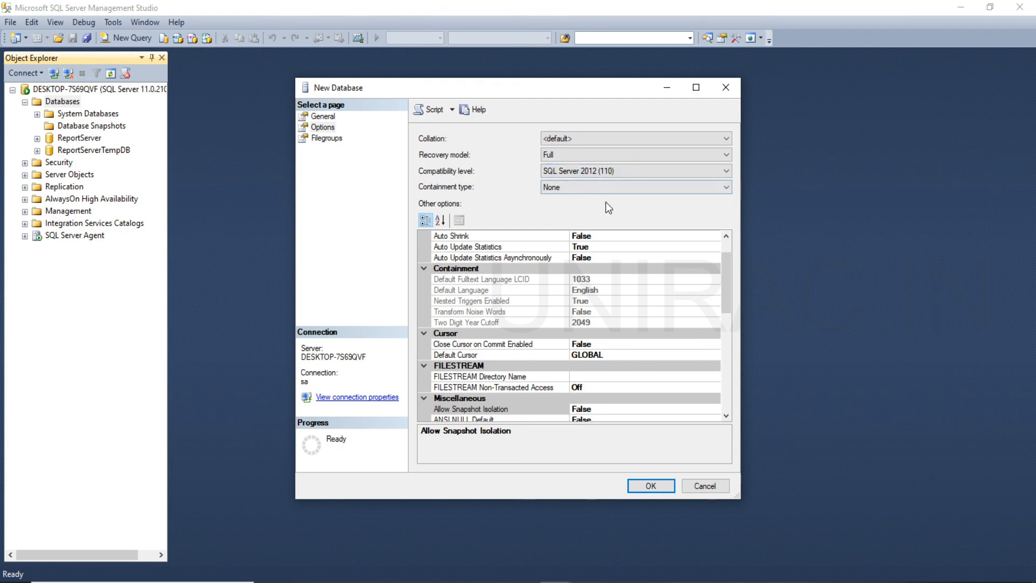
click(617, 138)
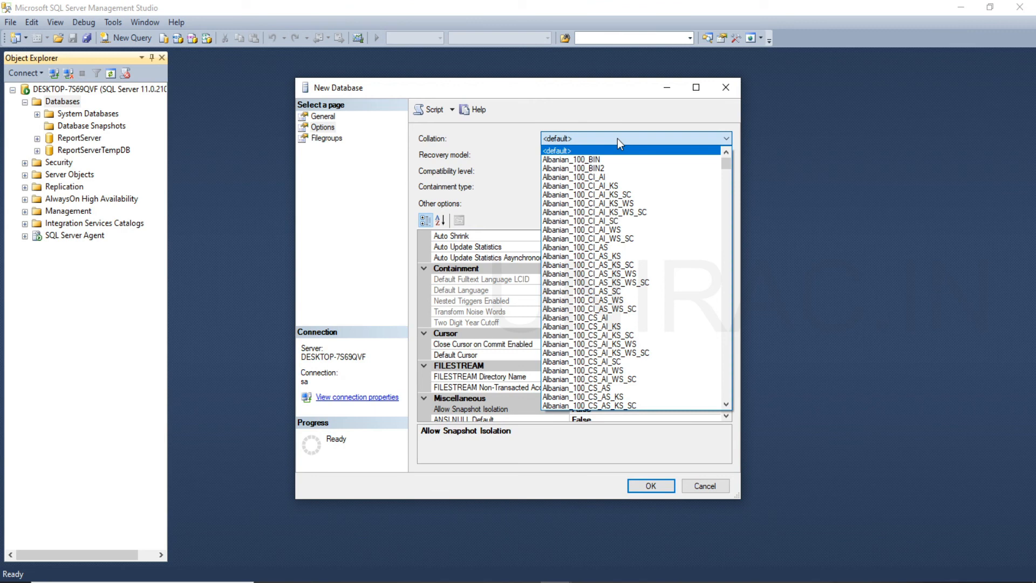
click(617, 138)
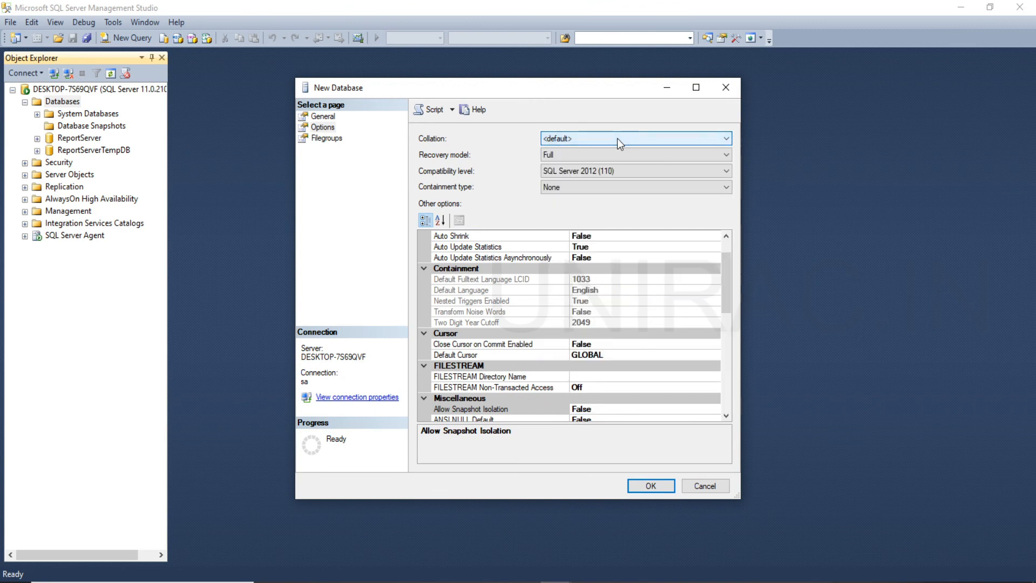
Create the ptmdb database from the General page, and expand and select it in the server tree.
click(325, 117)
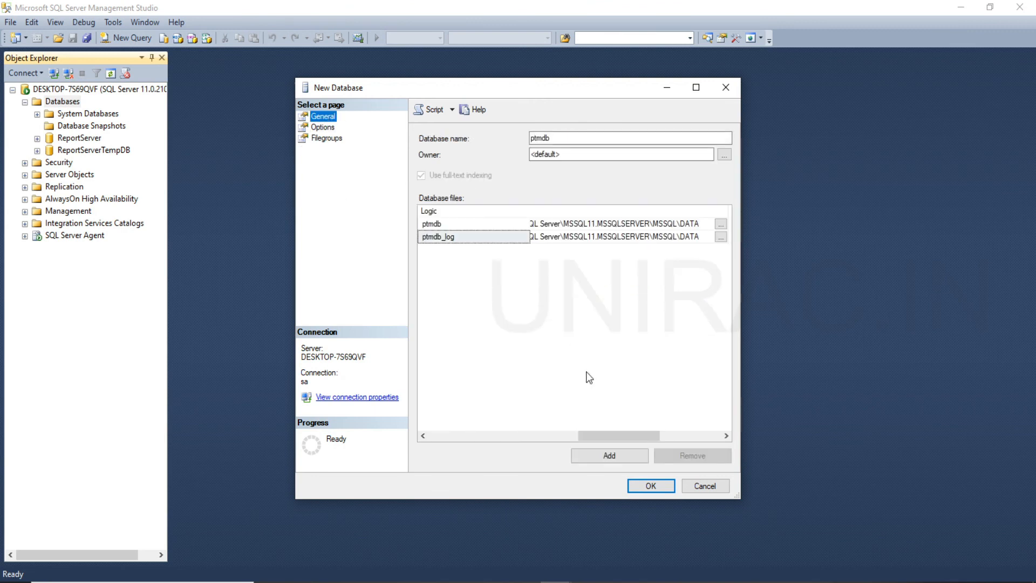
click(656, 486)
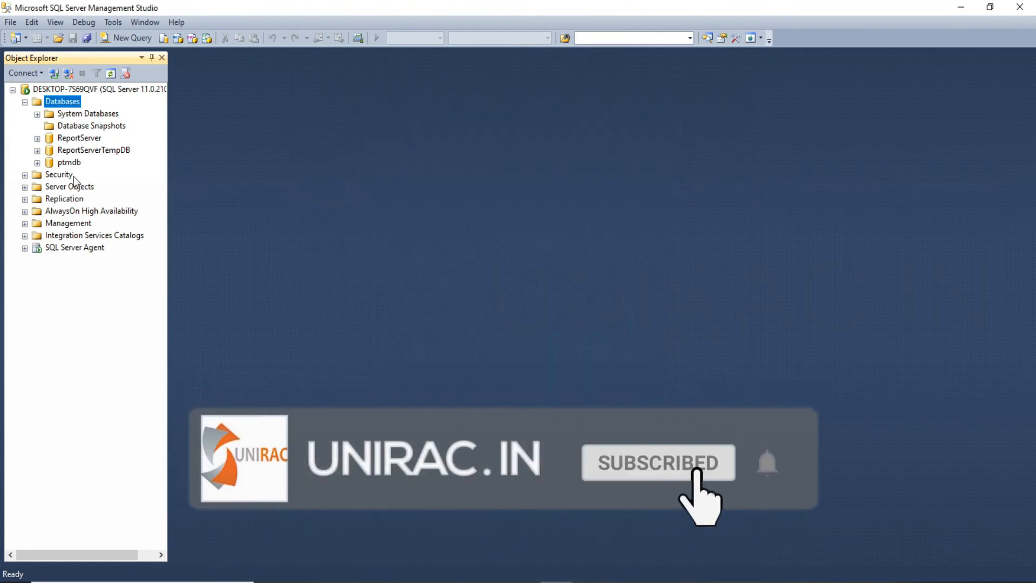
click(37, 163)
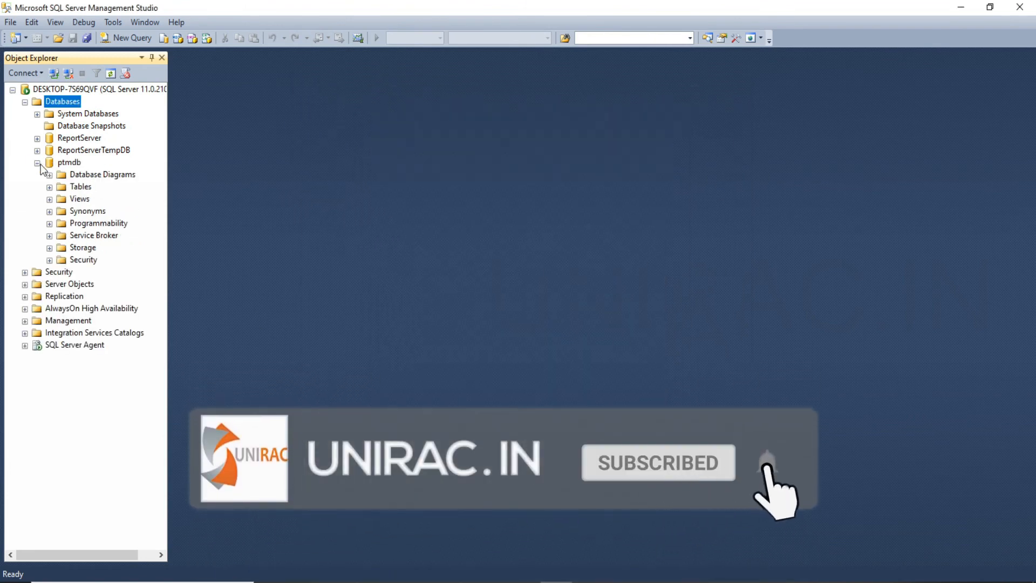
click(72, 164)
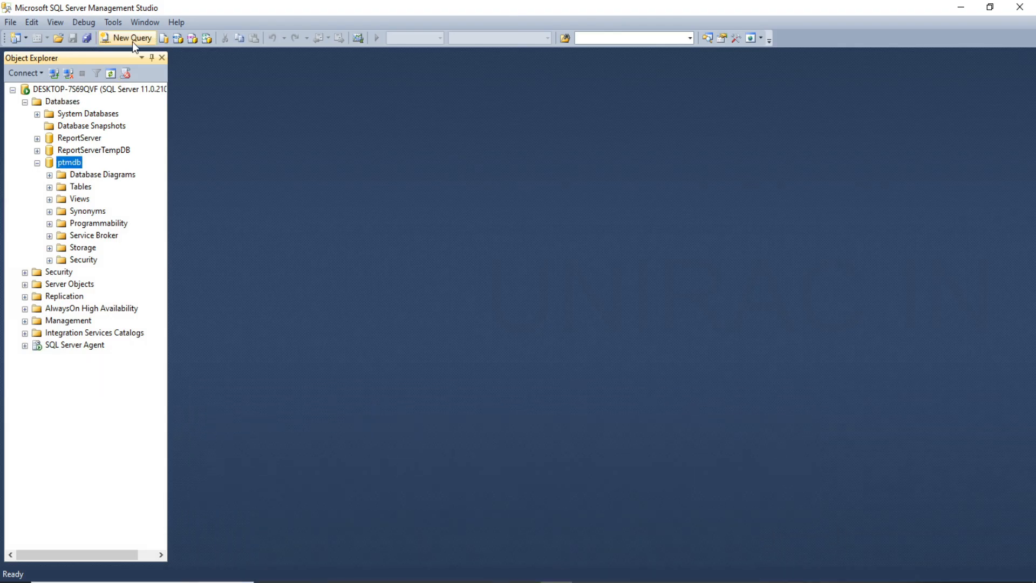